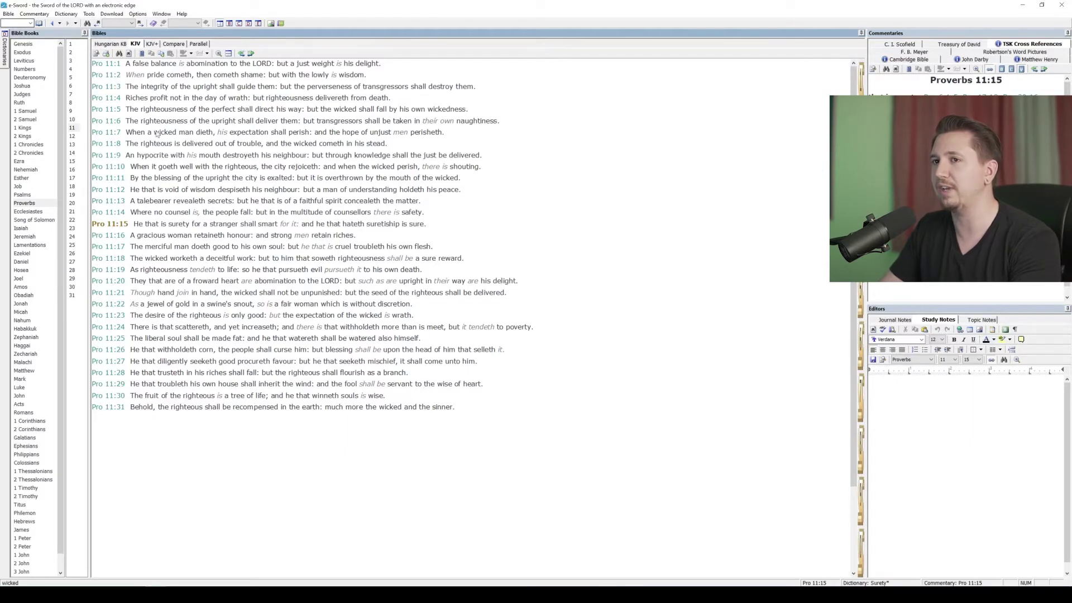
With Proverbs 11 open, switch to the editor-only layout and return to the full multi-pane layout
click(73, 127)
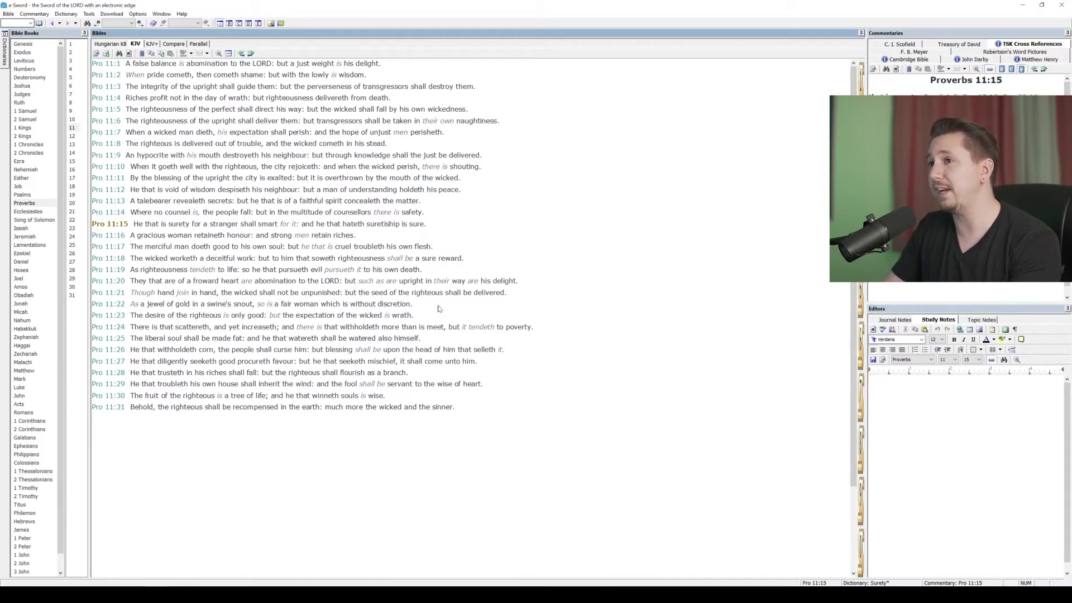
click(259, 24)
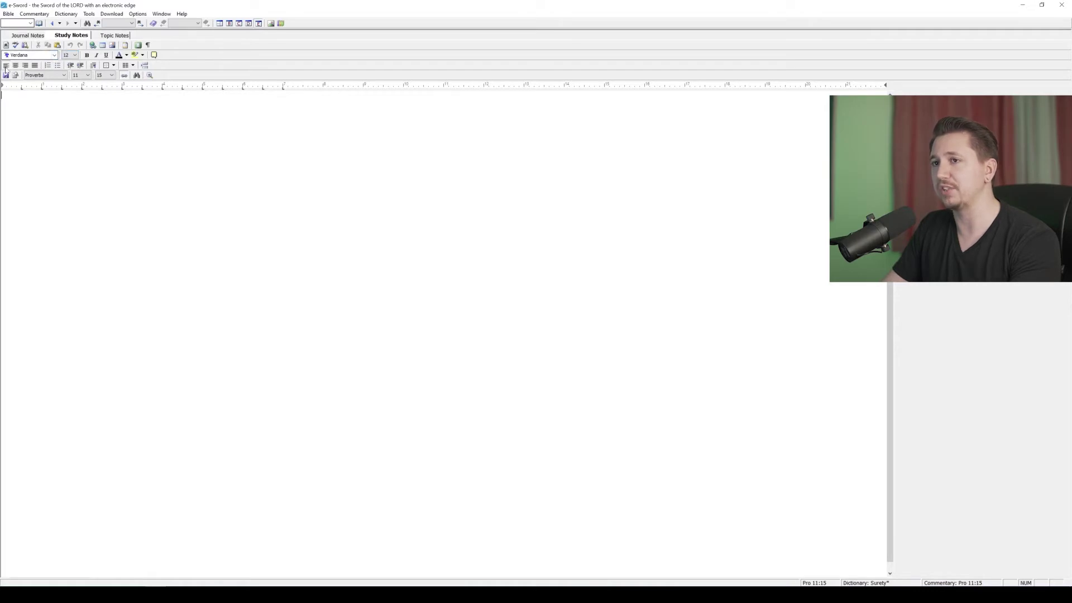
click(219, 24)
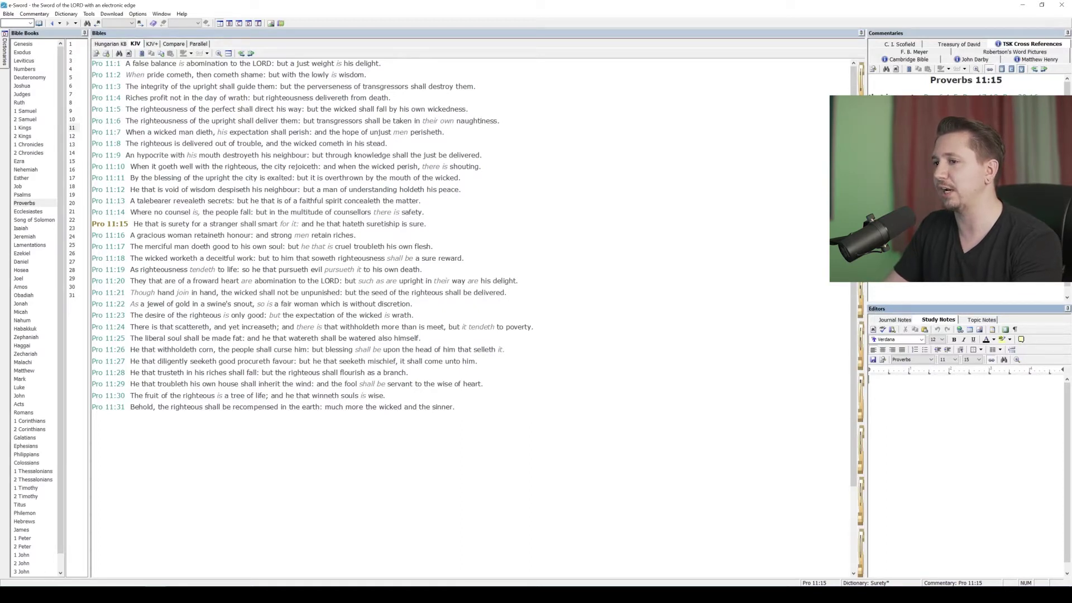
Auto-hide the Editors pane, open and close it as a flyout, and pin it back into the layout
click(1068, 308)
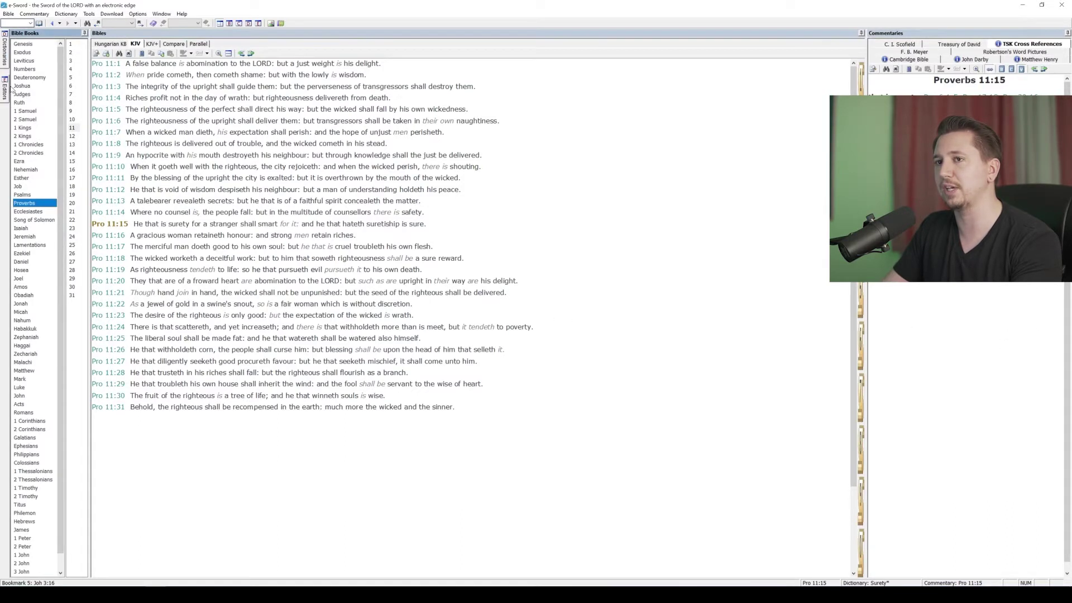
click(5, 55)
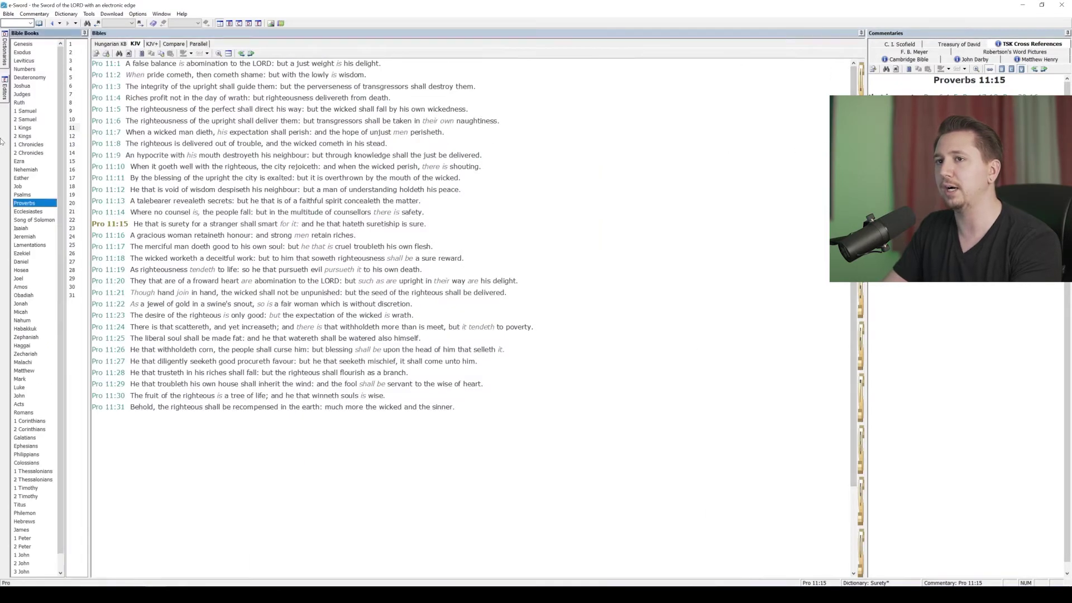
click(4, 94)
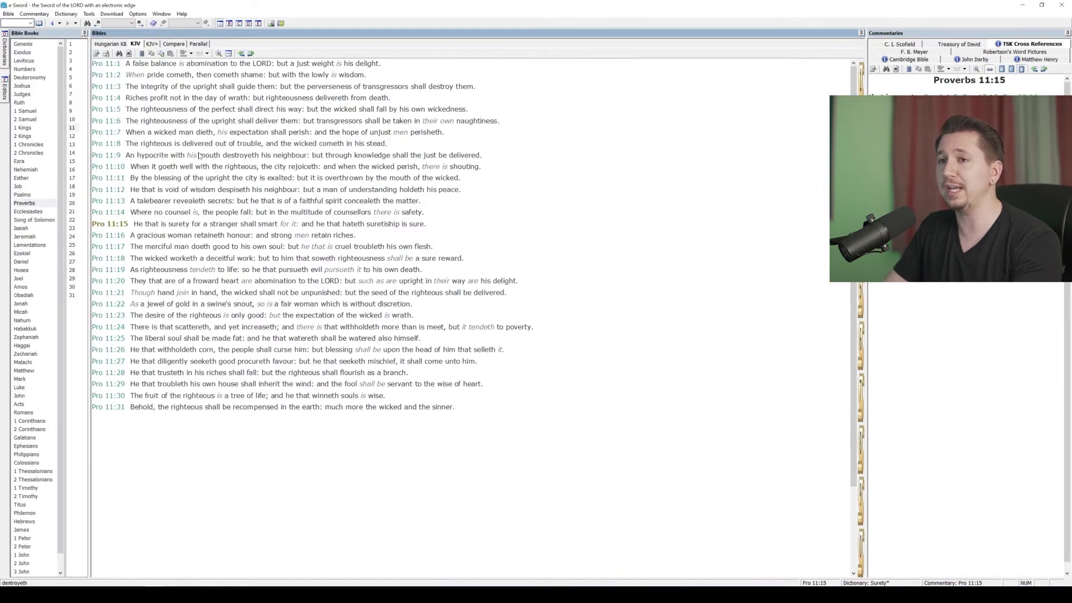
click(5, 95)
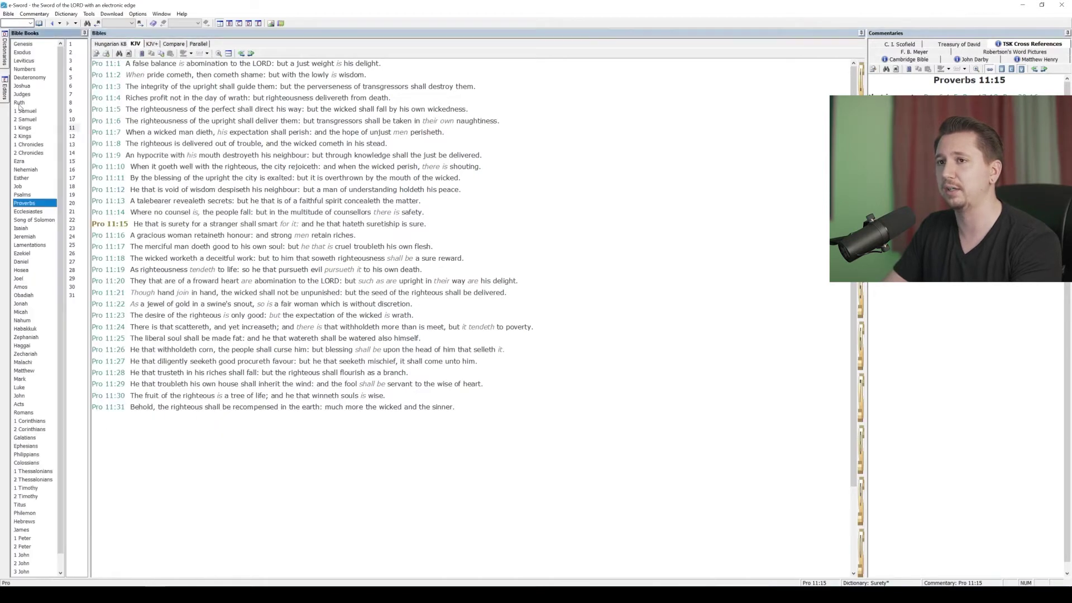
click(6, 96)
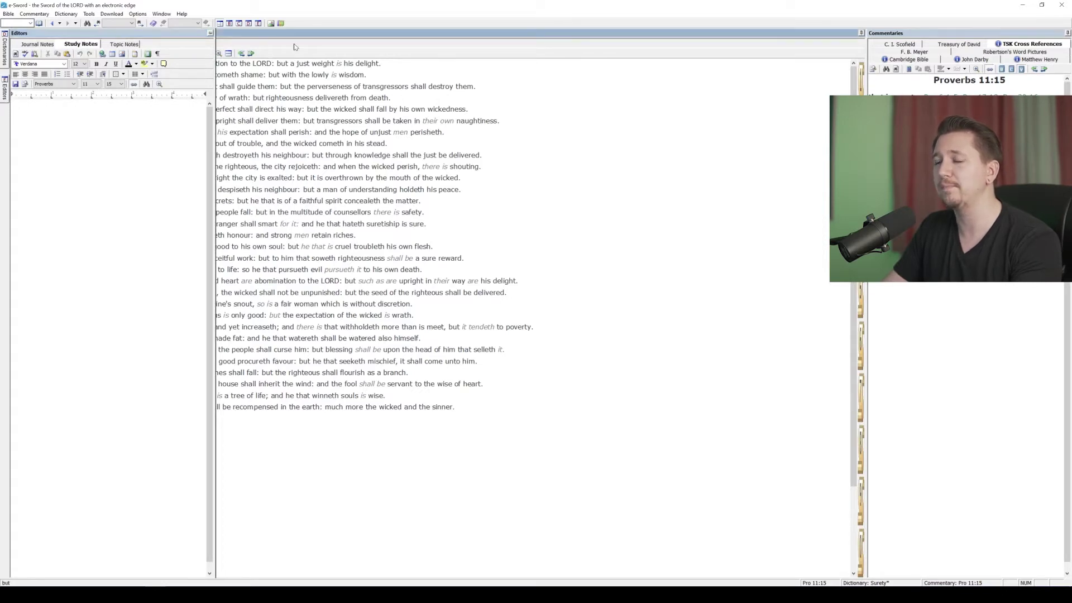
click(5, 89)
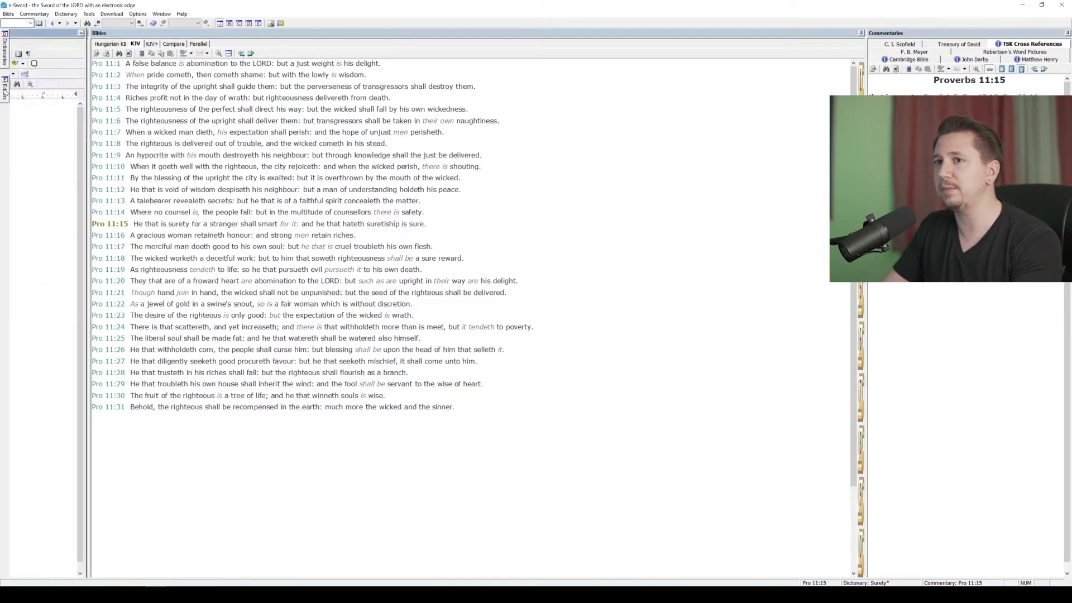
click(211, 33)
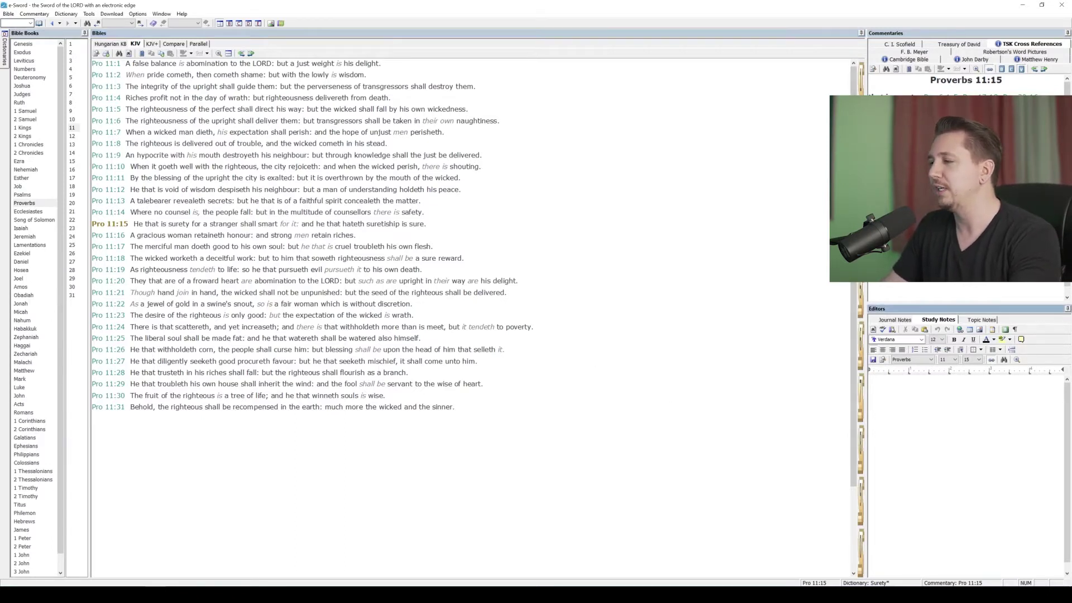
View the notes editor in its enlarged layout again and bring back the Bible, commentary and editor panes
click(819, 252)
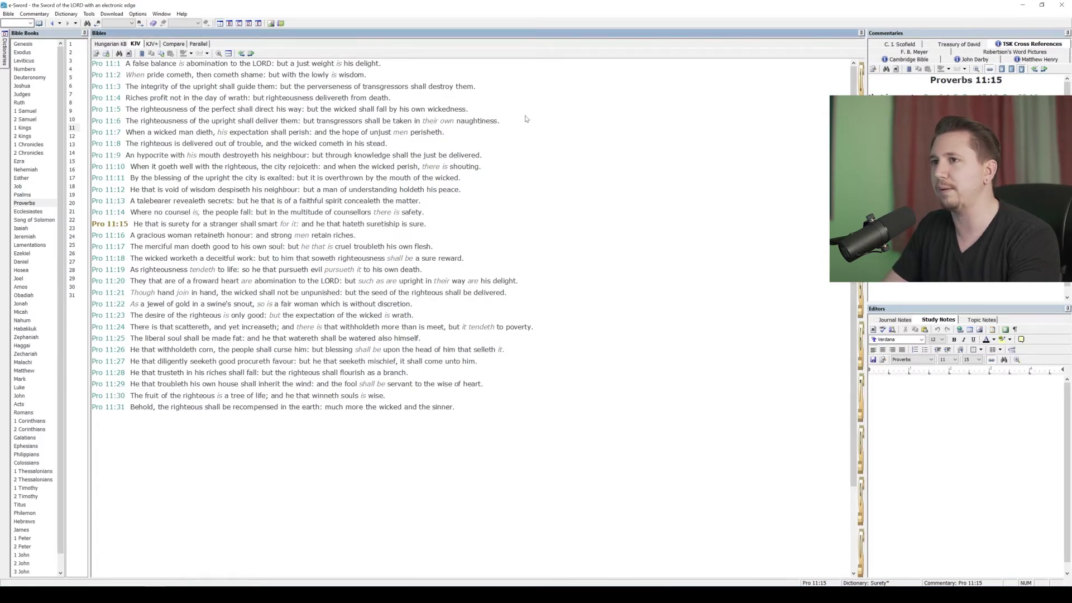
click(258, 23)
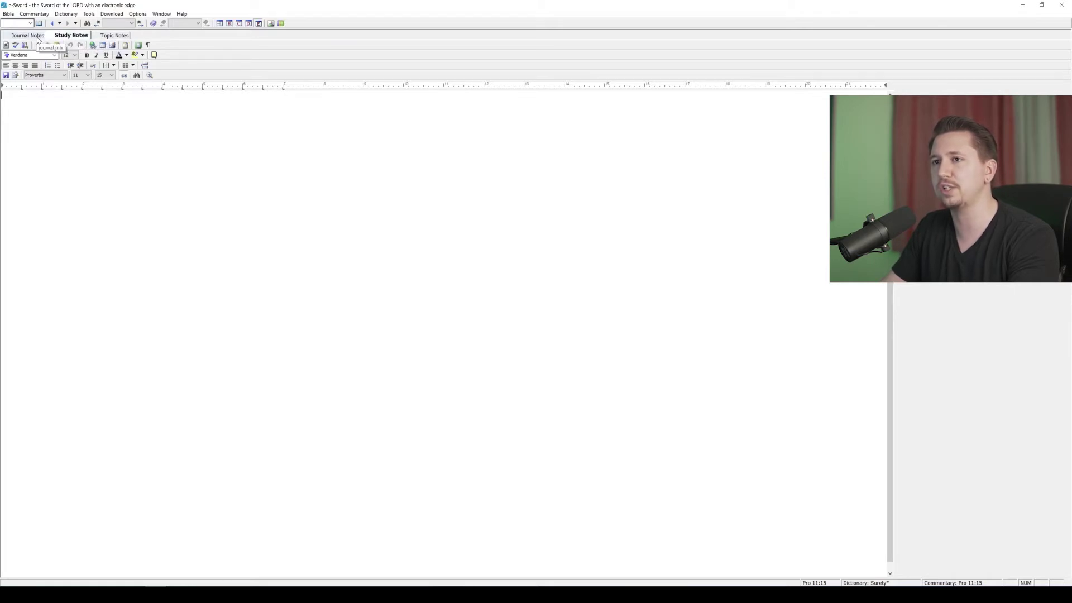
click(220, 23)
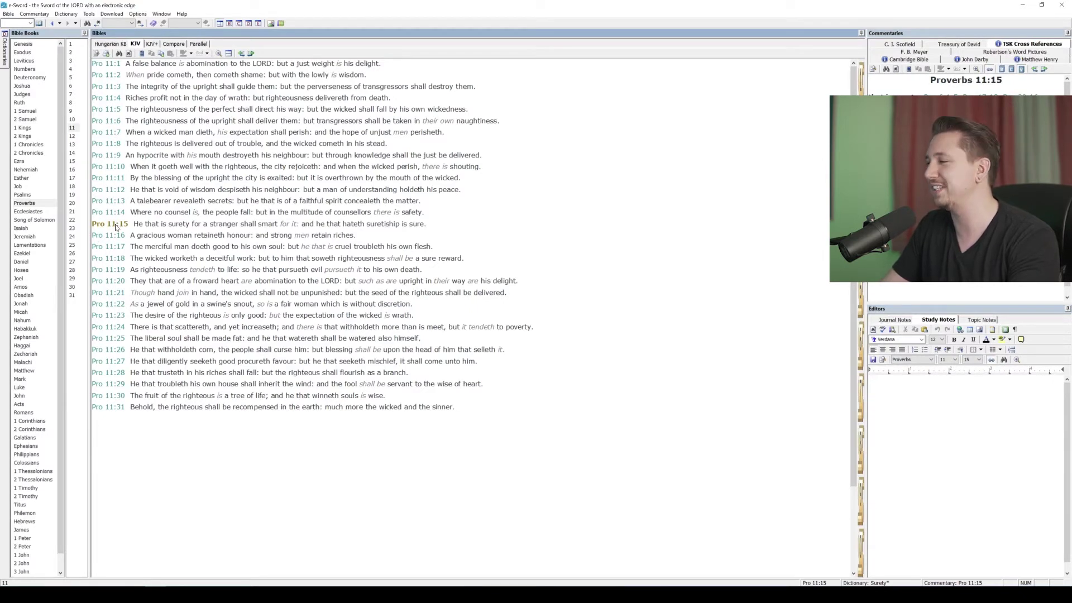
Unlink Study Notes from the Bible while moving from Proverbs 11:10 to 11:22, relink them, and select 11:12 to check the syncing
click(117, 166)
click(928, 380)
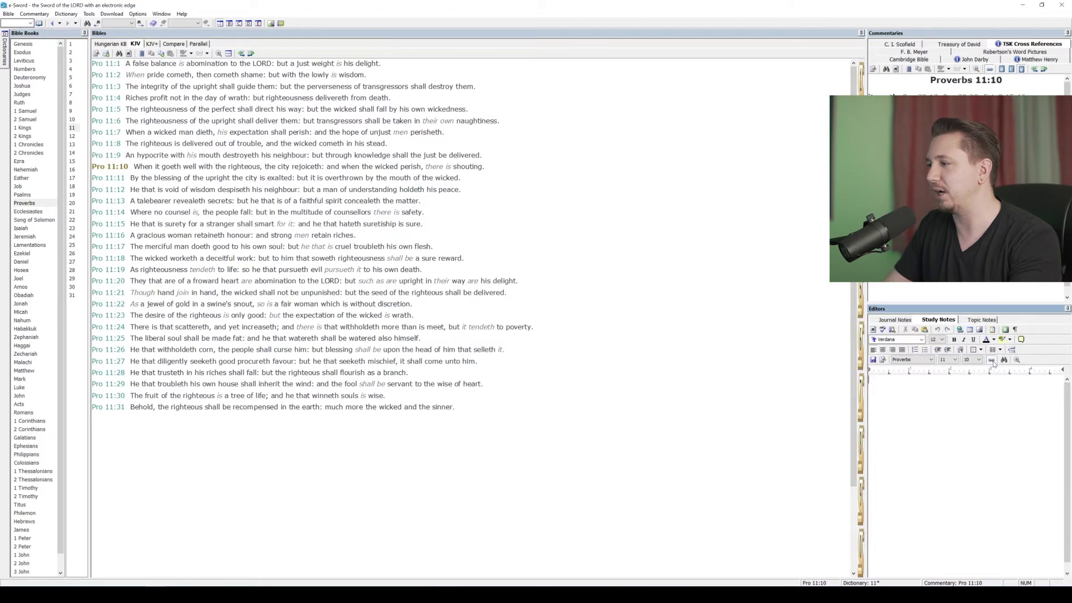
click(101, 306)
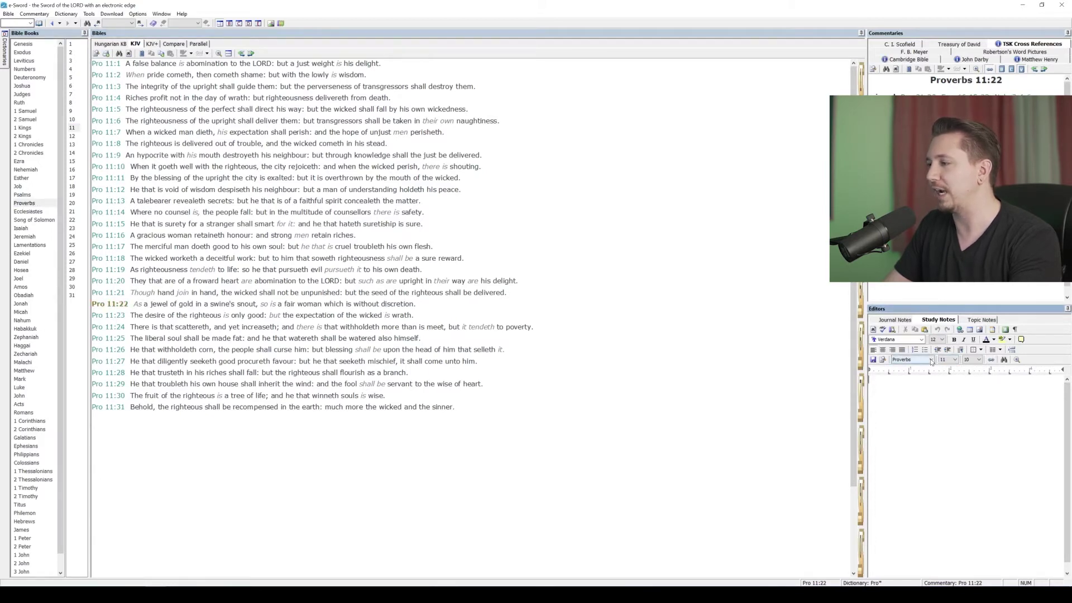
click(991, 360)
click(518, 402)
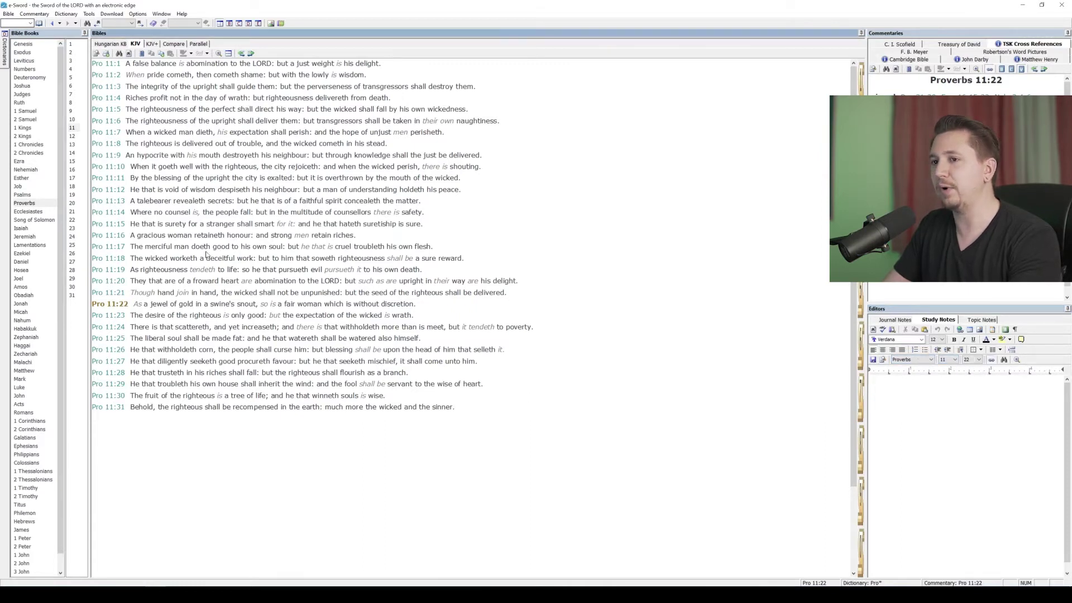
click(116, 190)
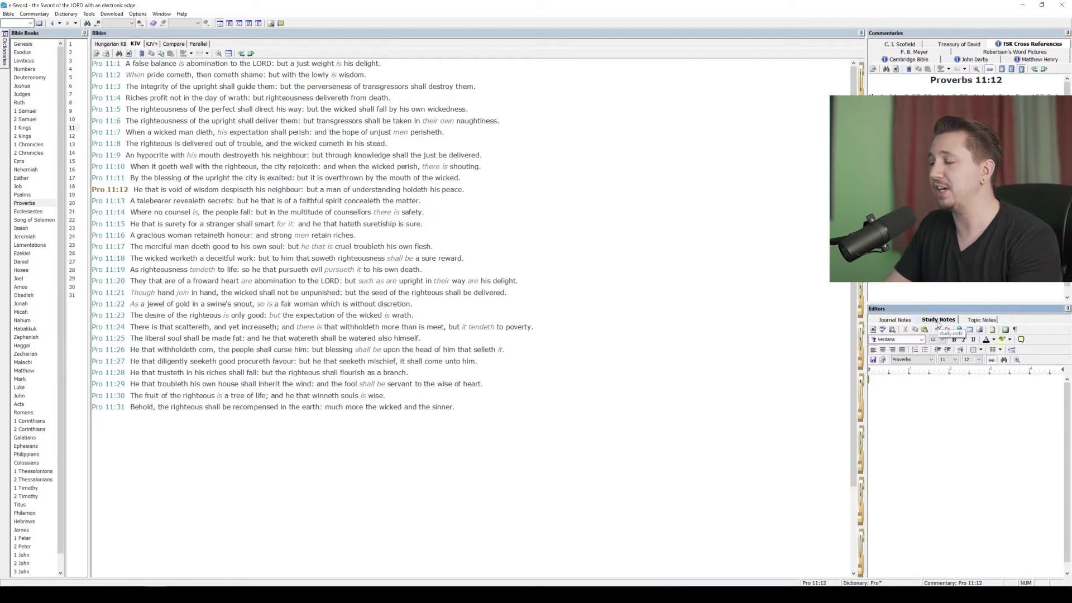
Add the study note "smart = painful" to Proverbs 11:15 and save it
click(72, 127)
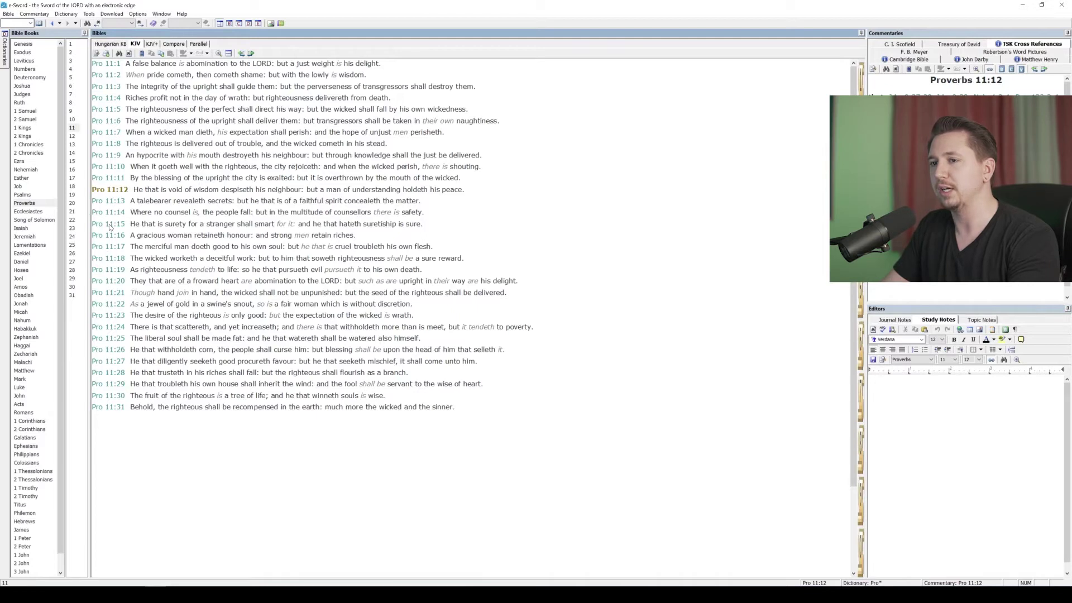
click(110, 225)
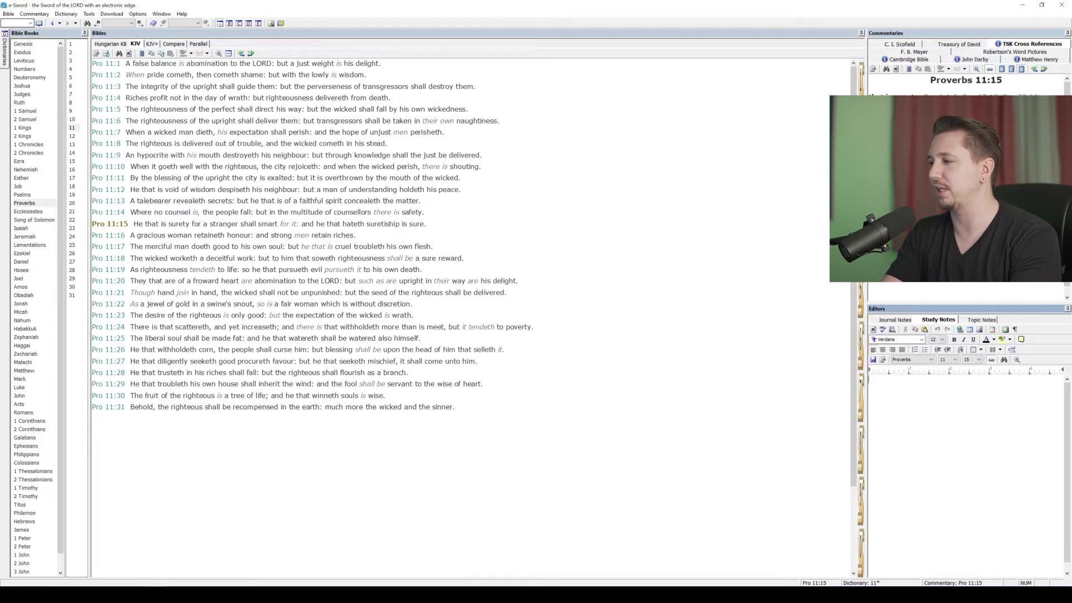
text(smart = painful)
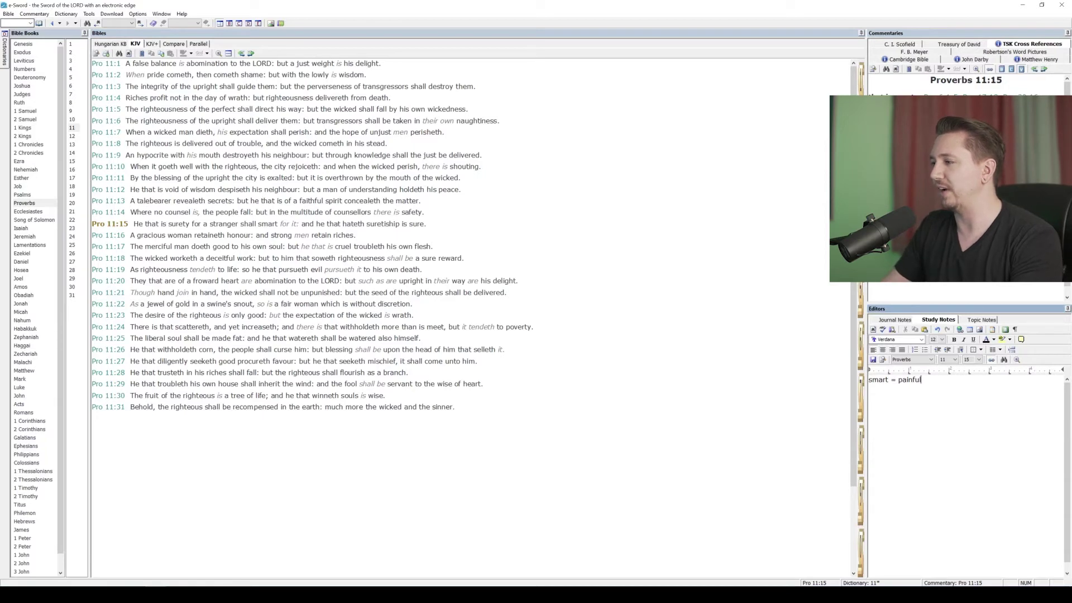
click(873, 360)
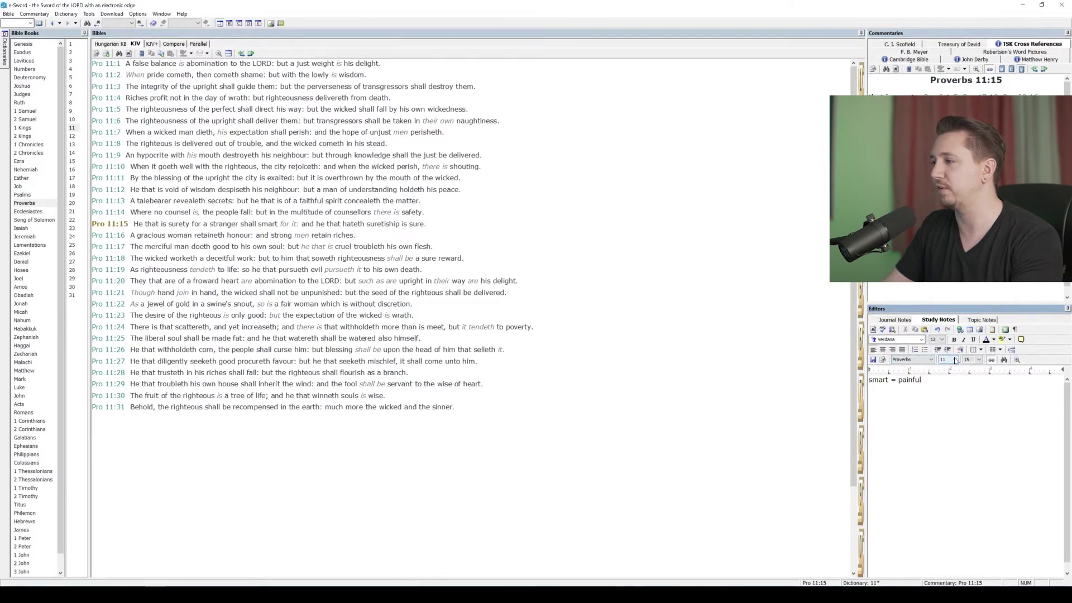
Open Luke 16 and return to Proverbs 11:15, placing the cursor in its saved study note
click(19, 387)
click(72, 169)
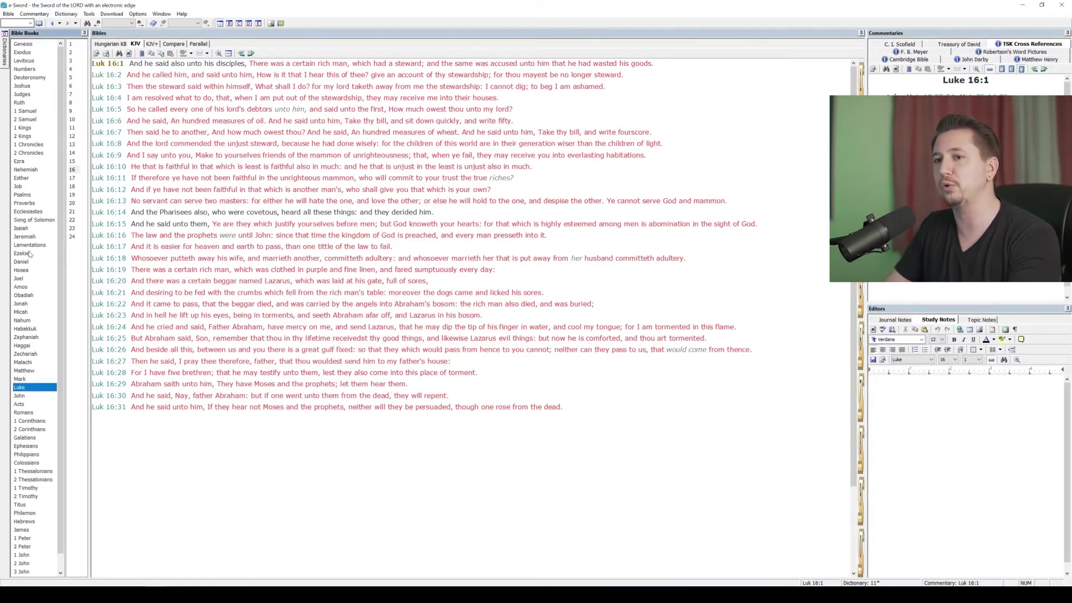
click(28, 204)
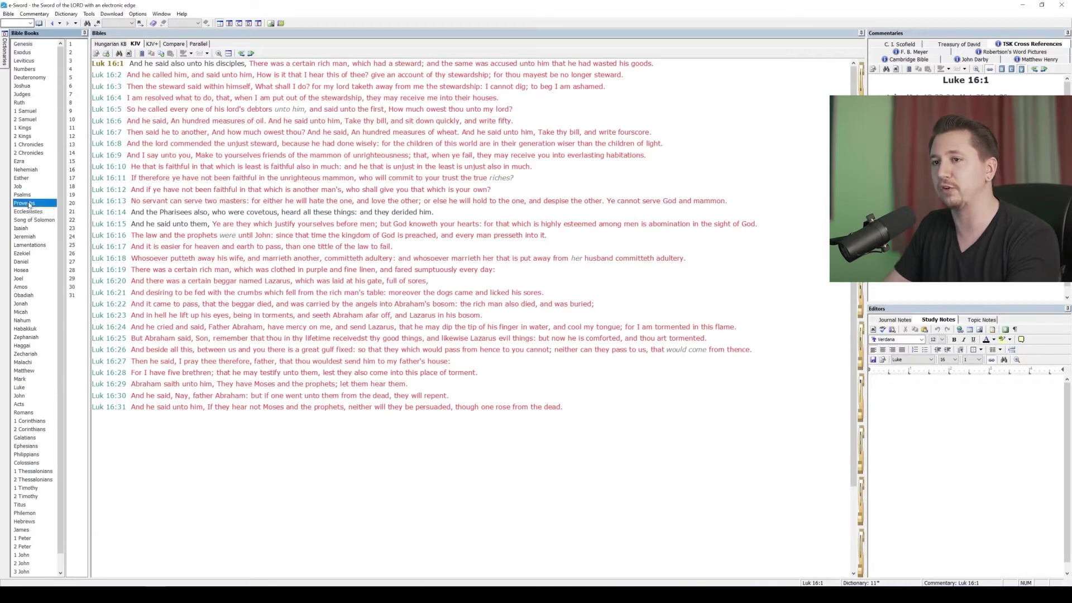
click(72, 128)
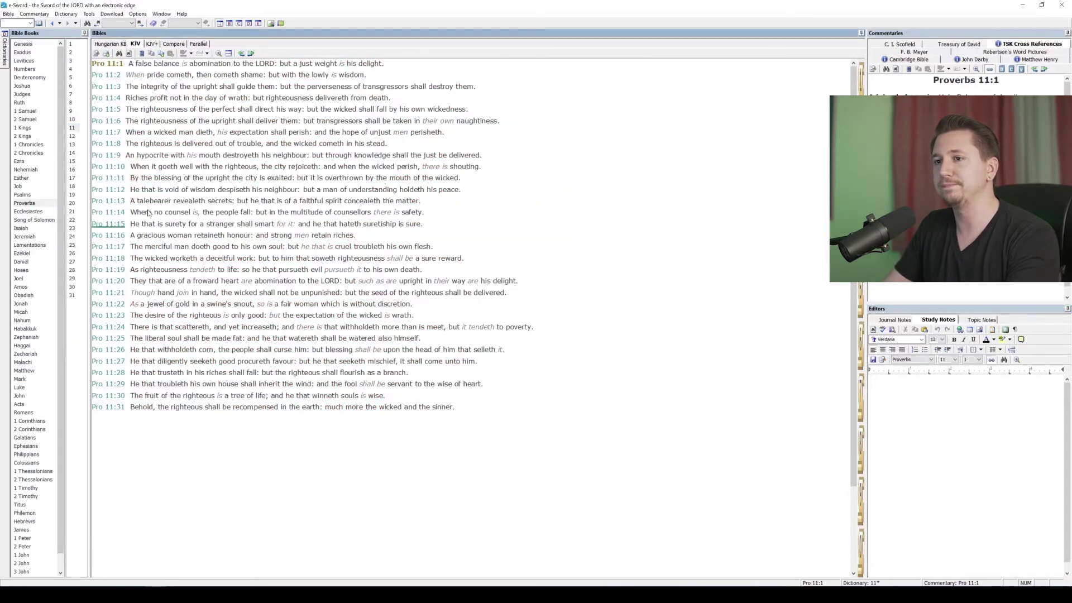
click(108, 225)
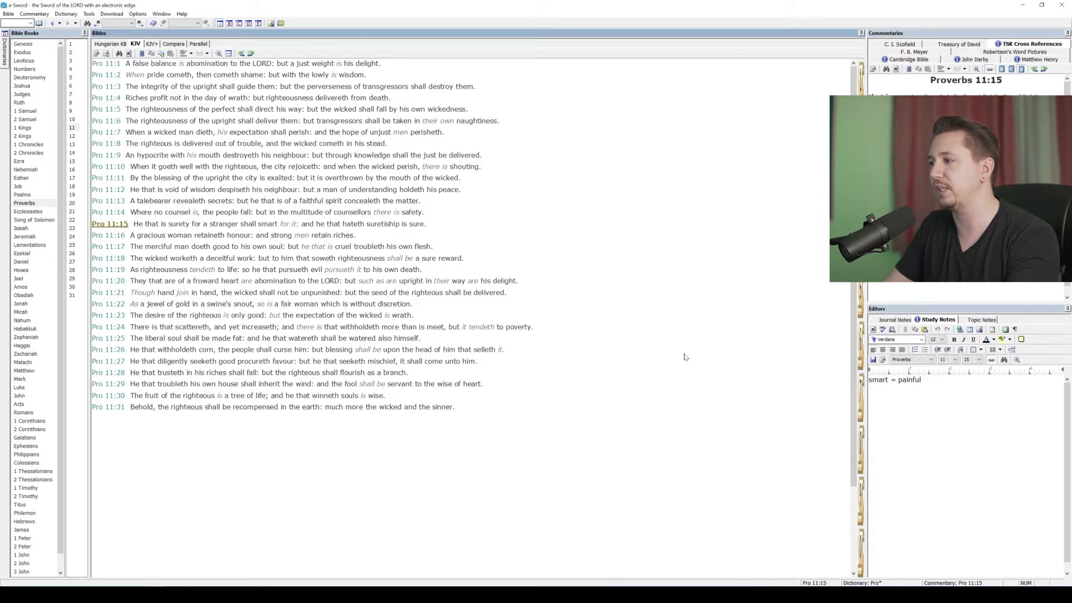
click(978, 372)
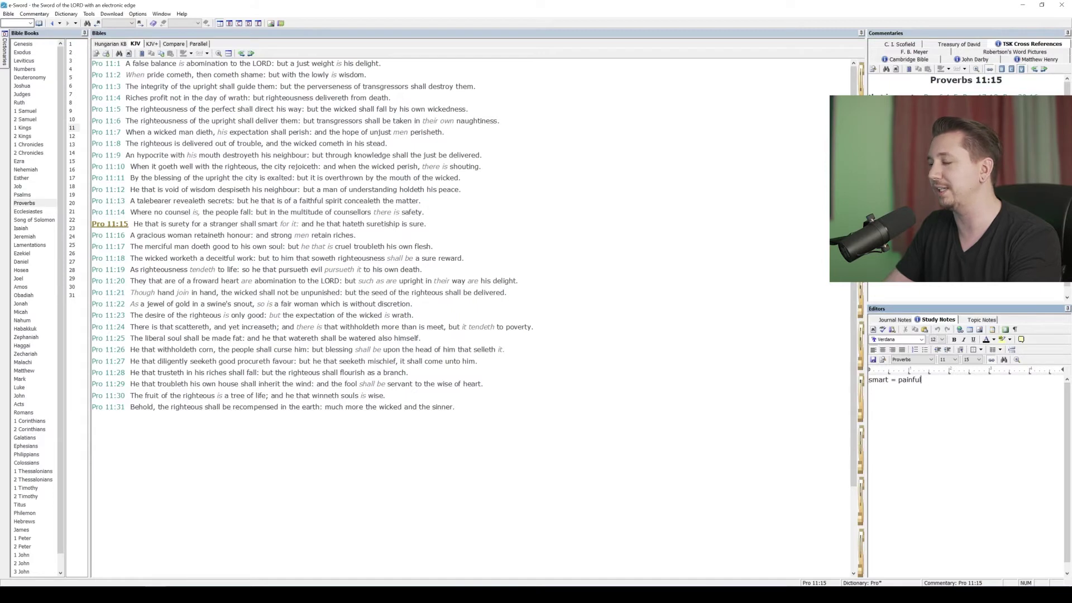
click(584, 218)
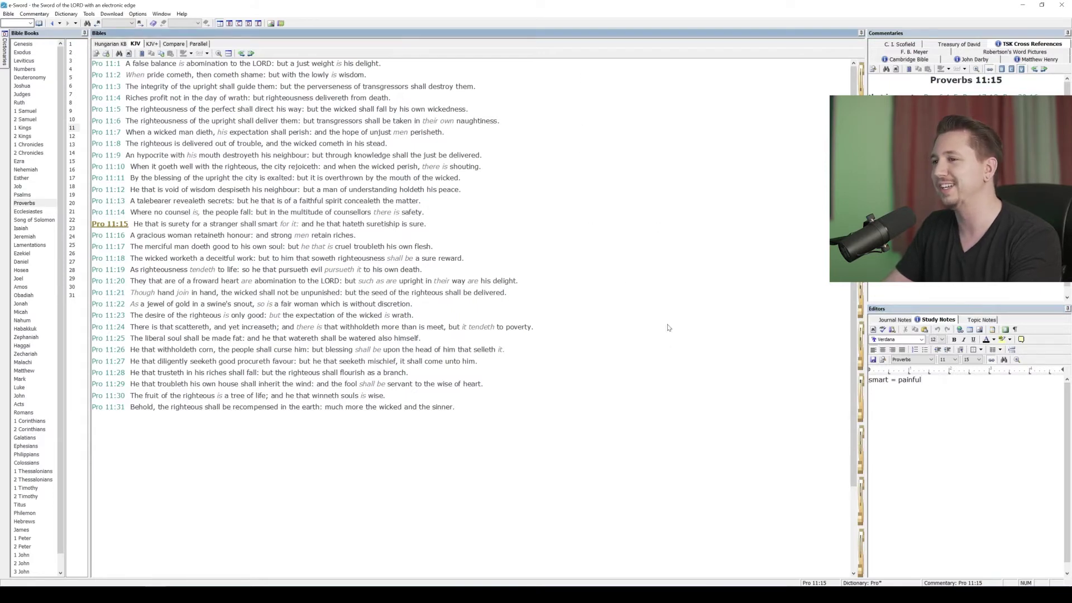
click(922, 381)
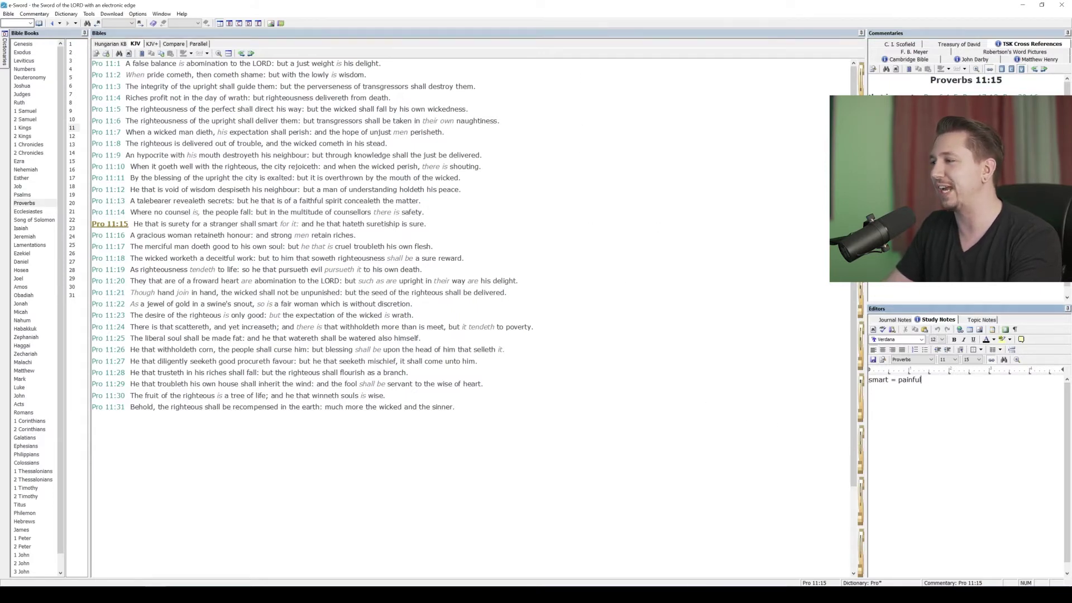
Switch to Journal Notes in the editor-only layout and check the date calendar without changing the entry's date
click(896, 319)
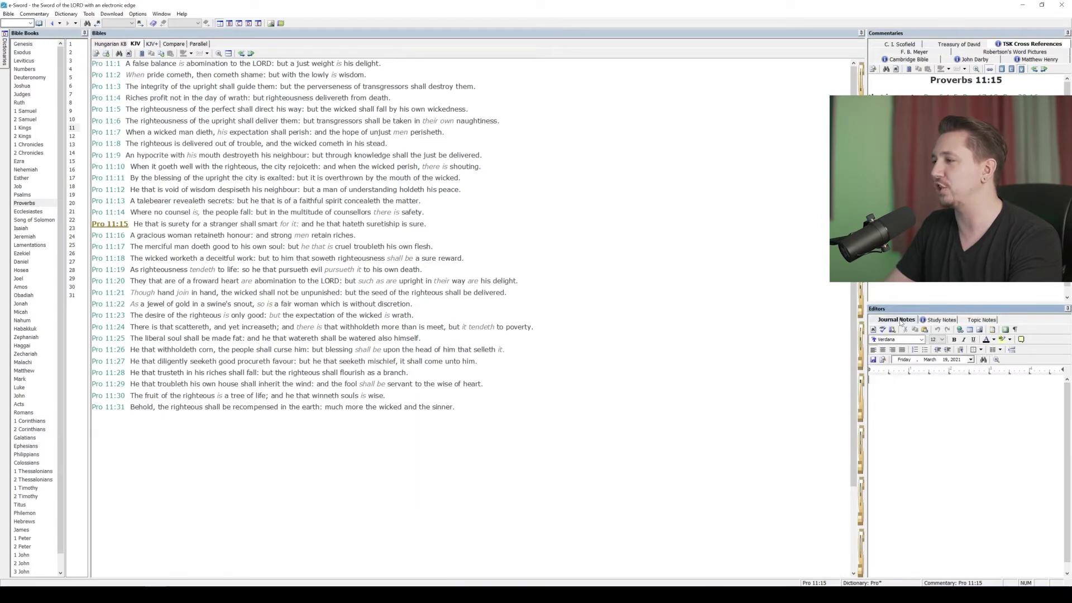
click(259, 23)
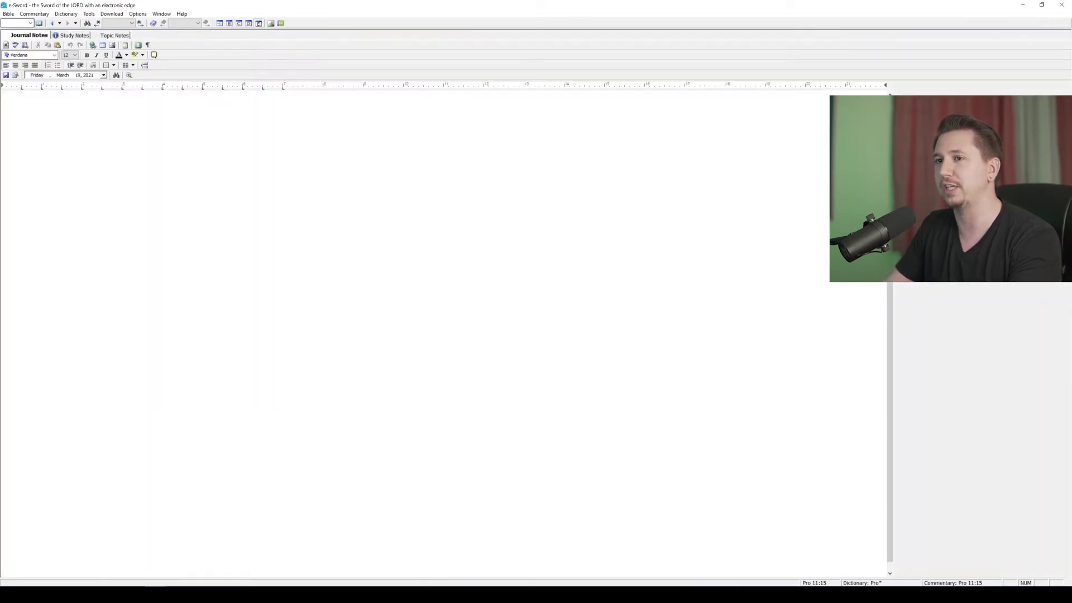
click(35, 93)
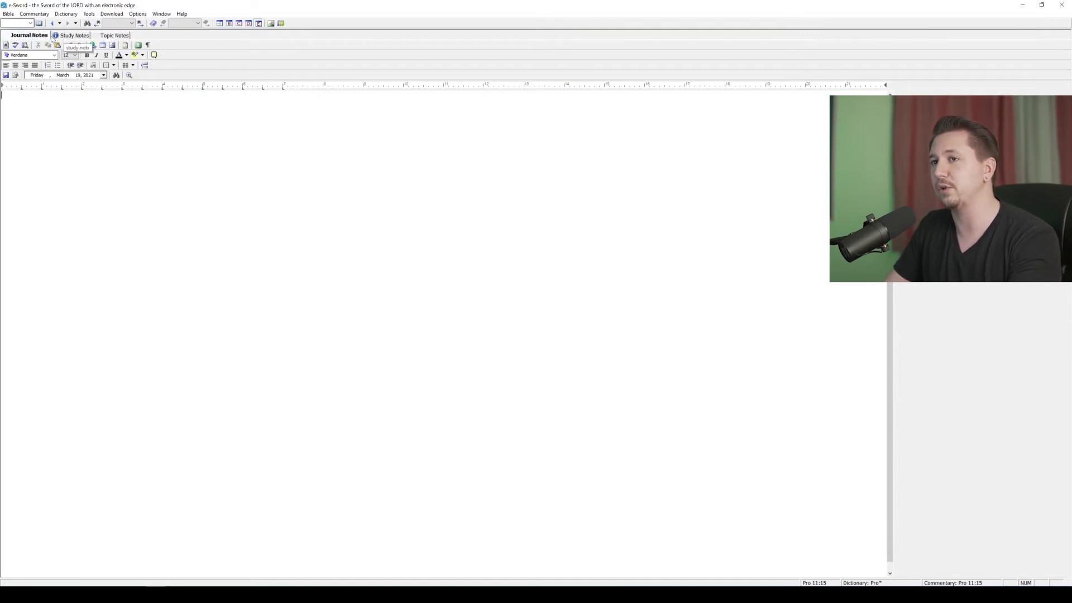
click(104, 76)
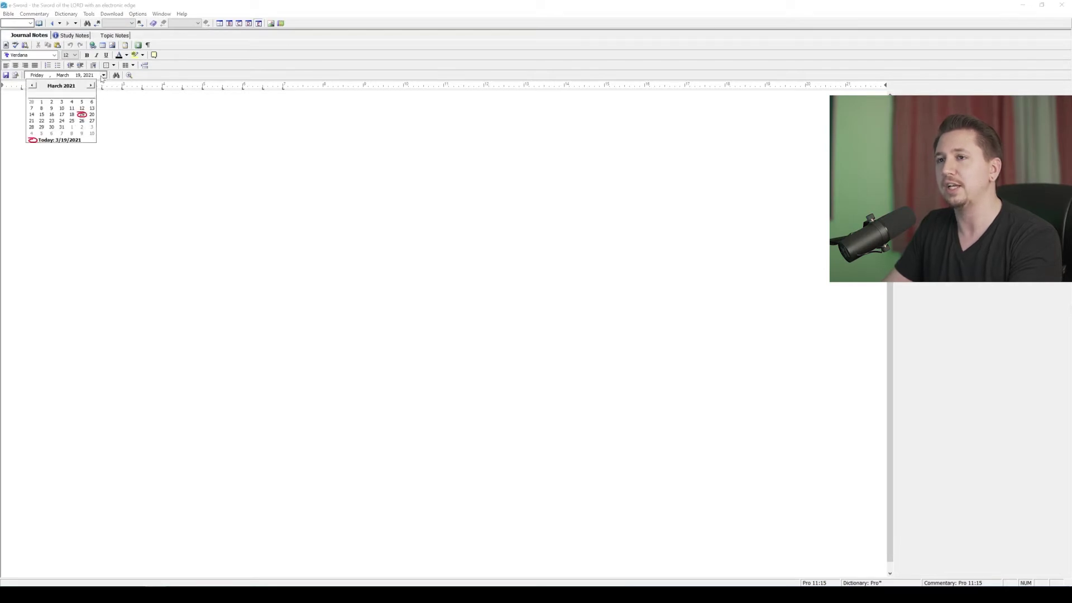
click(104, 75)
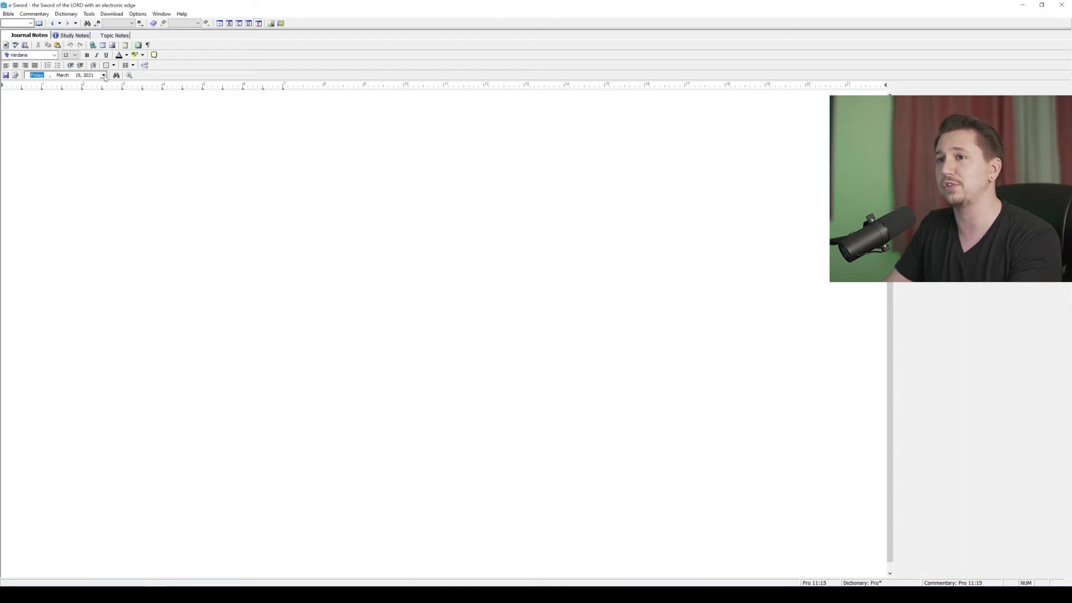
Write the sample text "a;lkhdf;lkasdfklhjsadfkhj" in the March 19, 2021 journal entry, view March 9, and return to March 19
click(103, 140)
text(a;lkhdf;lkasdfklhjsadfkhj)
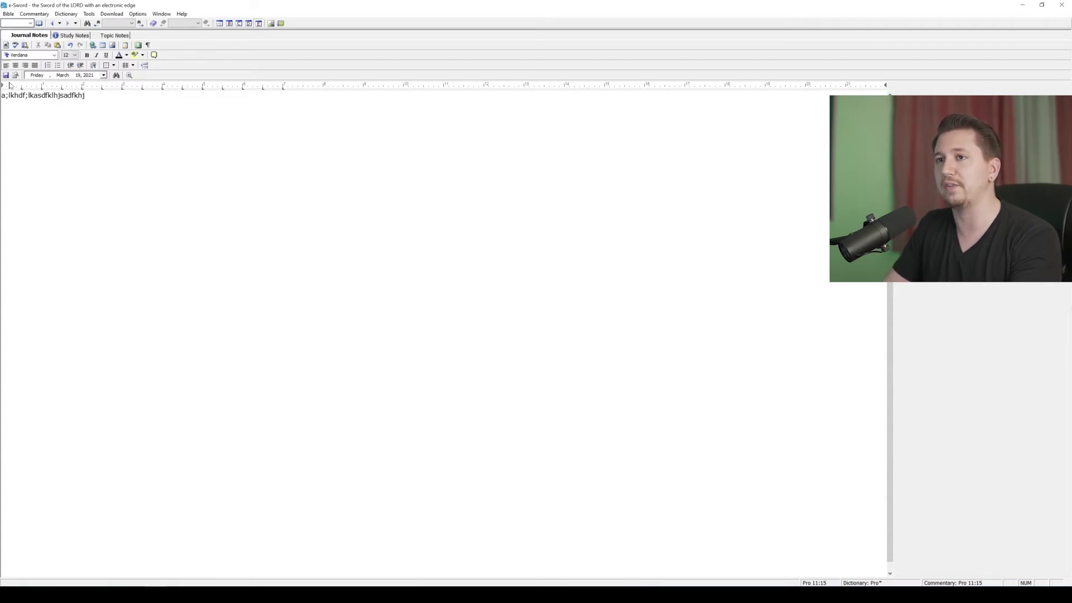
click(103, 75)
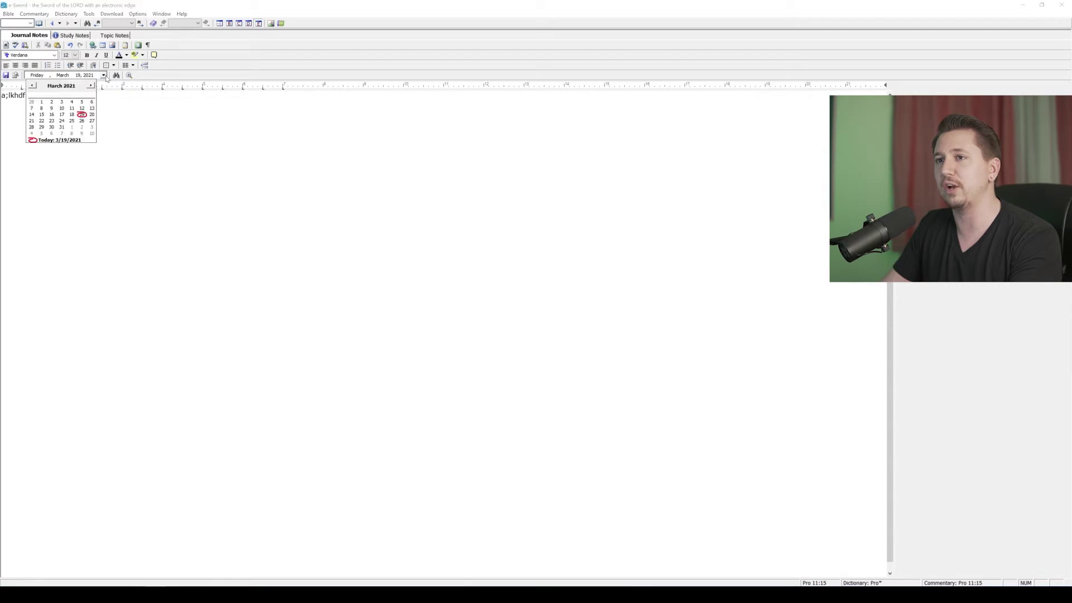
click(51, 108)
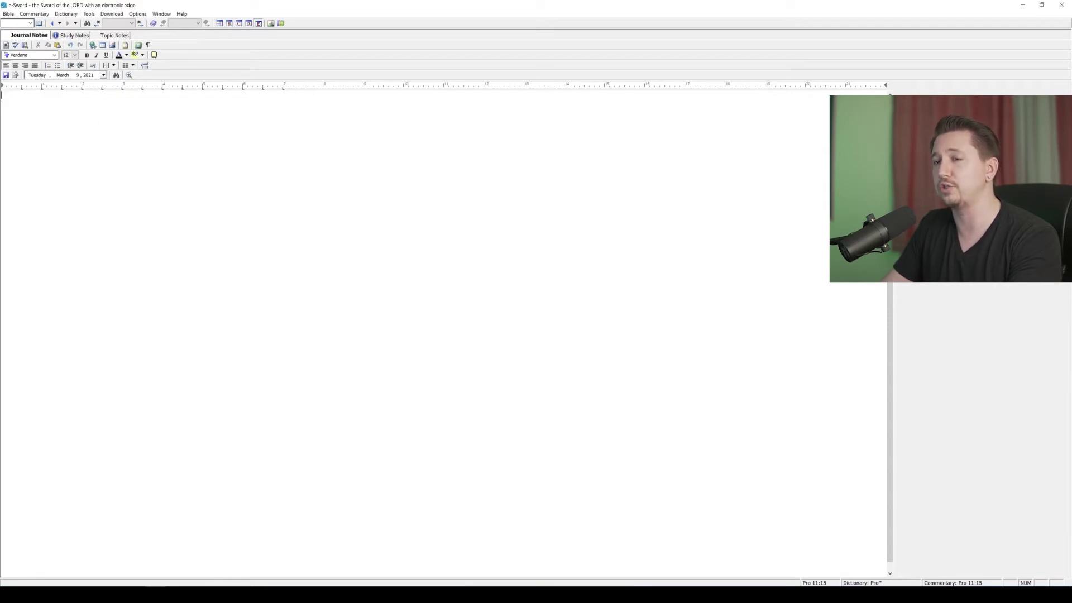
click(103, 75)
click(81, 114)
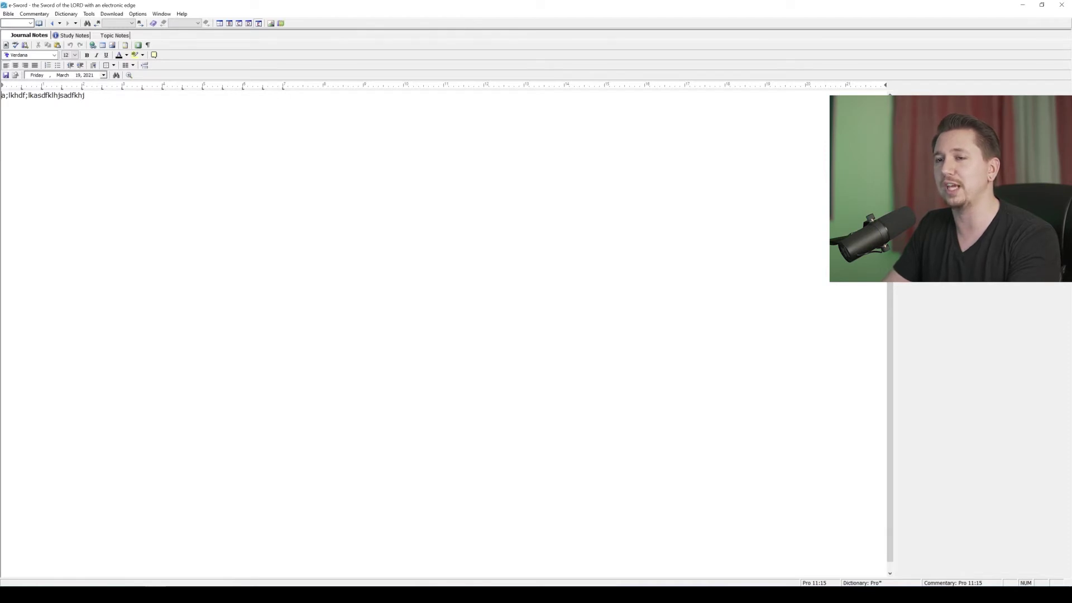
Clear all text from the March 19, 2021 journal entry and save it
key(ctrl+a)
key(Delete)
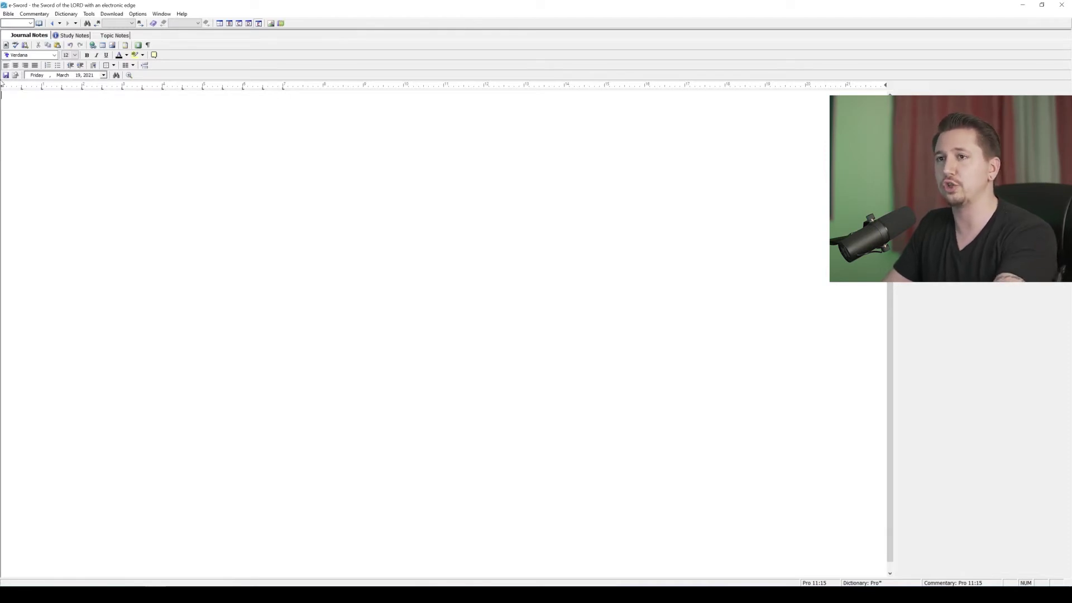
click(6, 75)
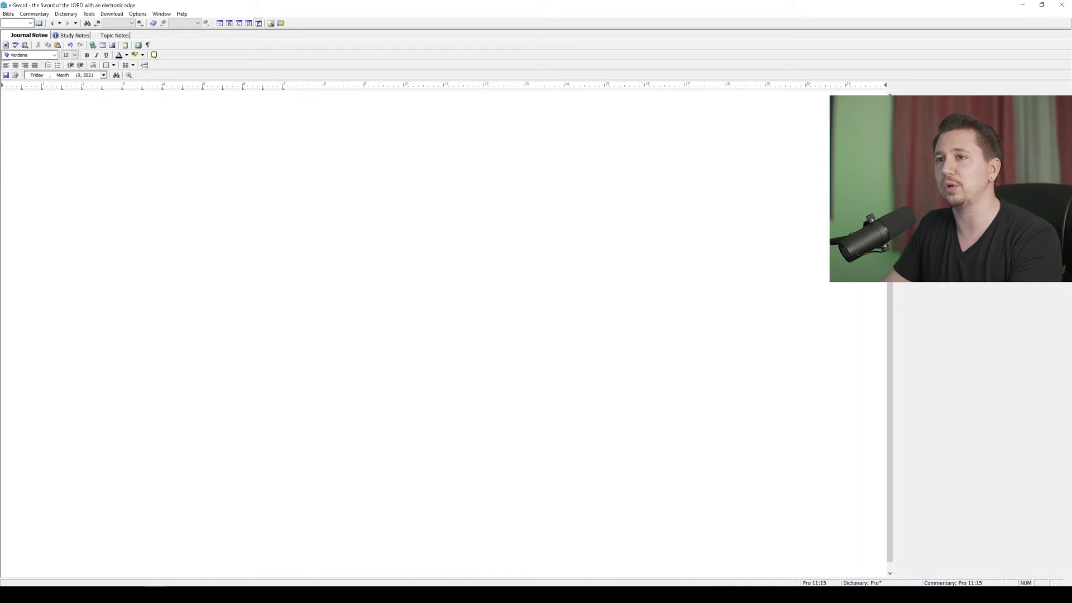
Switch to Topic Notes and start a note with the heading "Charity" and the reference "1 Cor 13" below it
click(67, 35)
click(112, 36)
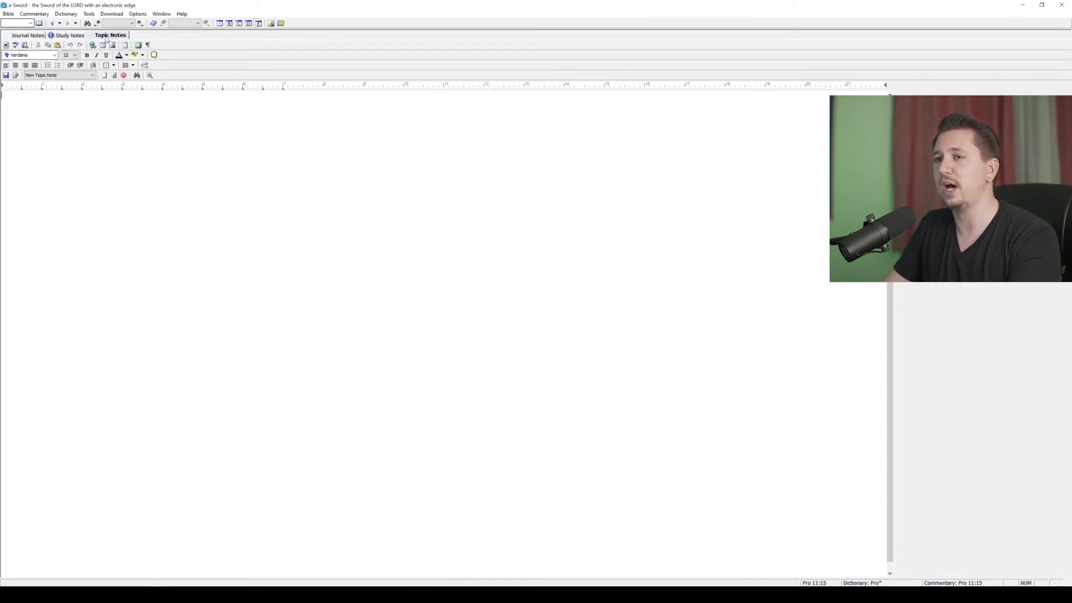
click(80, 77)
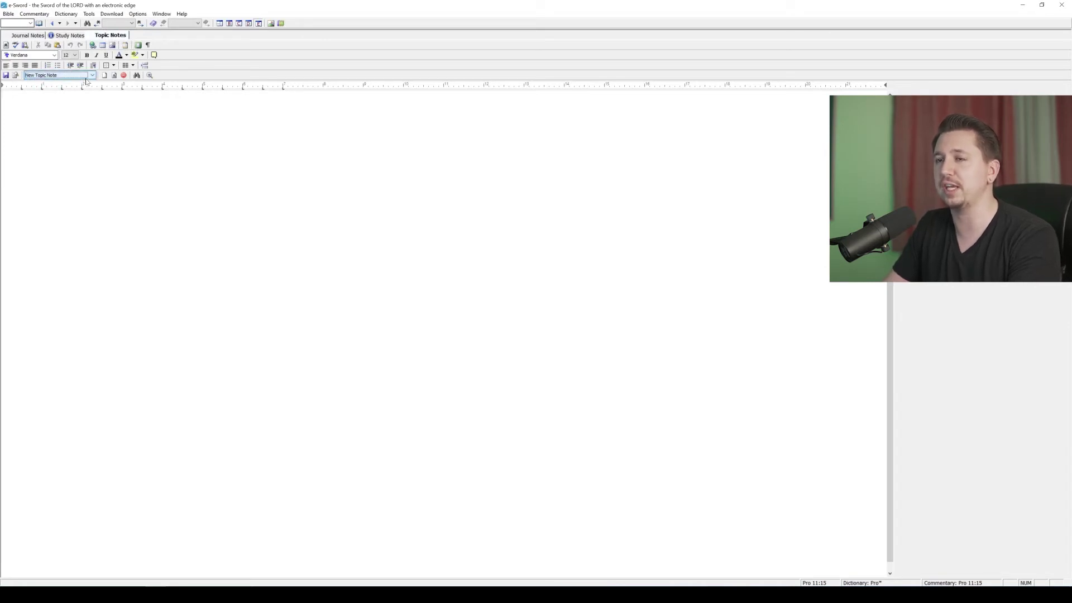
click(2, 94)
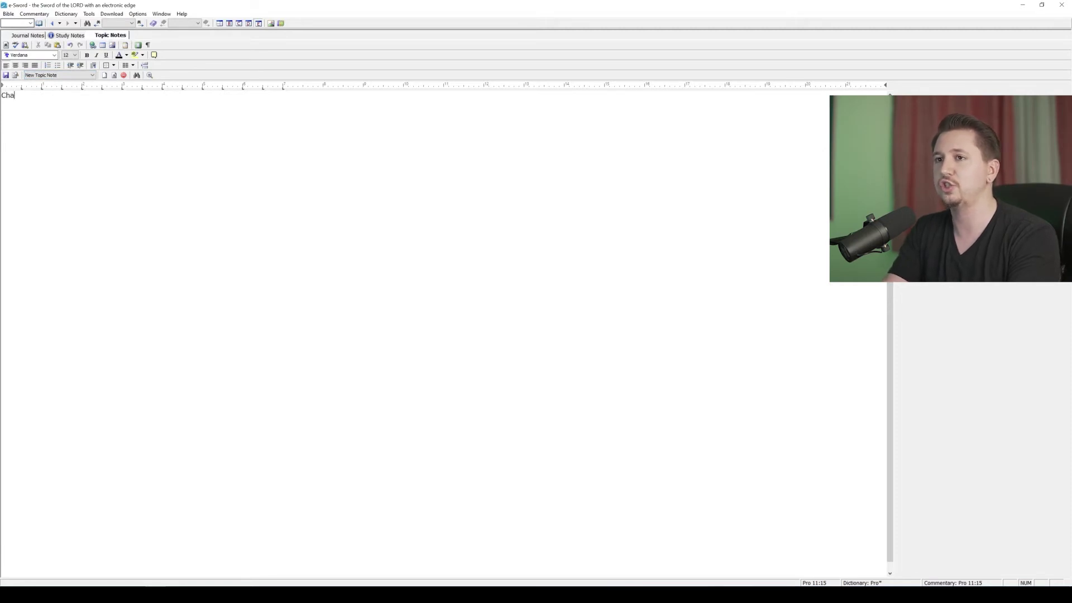
text(Charity  )
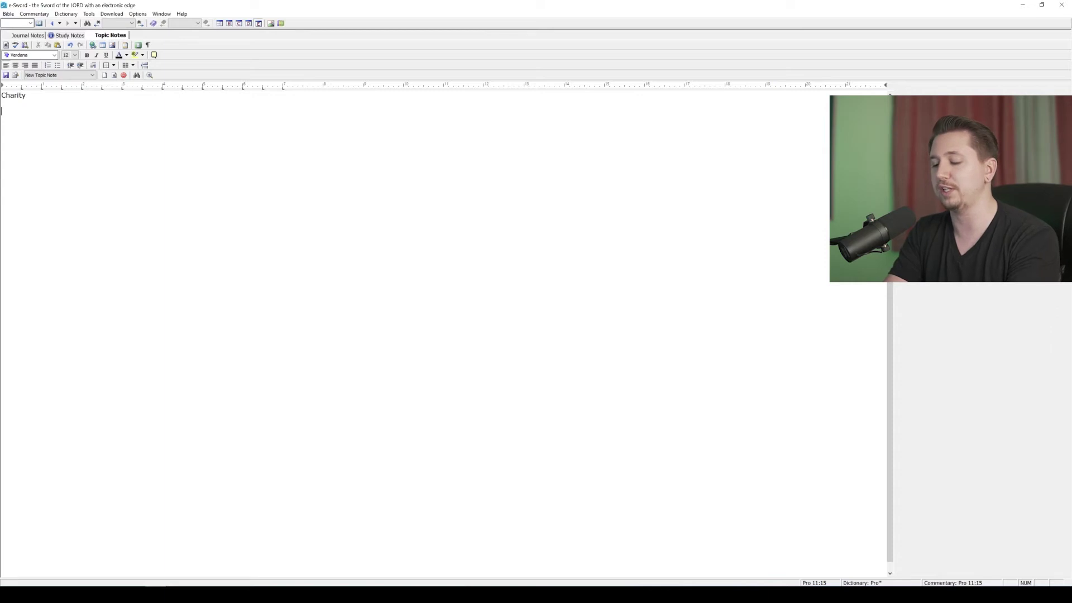
text(1 Cor)
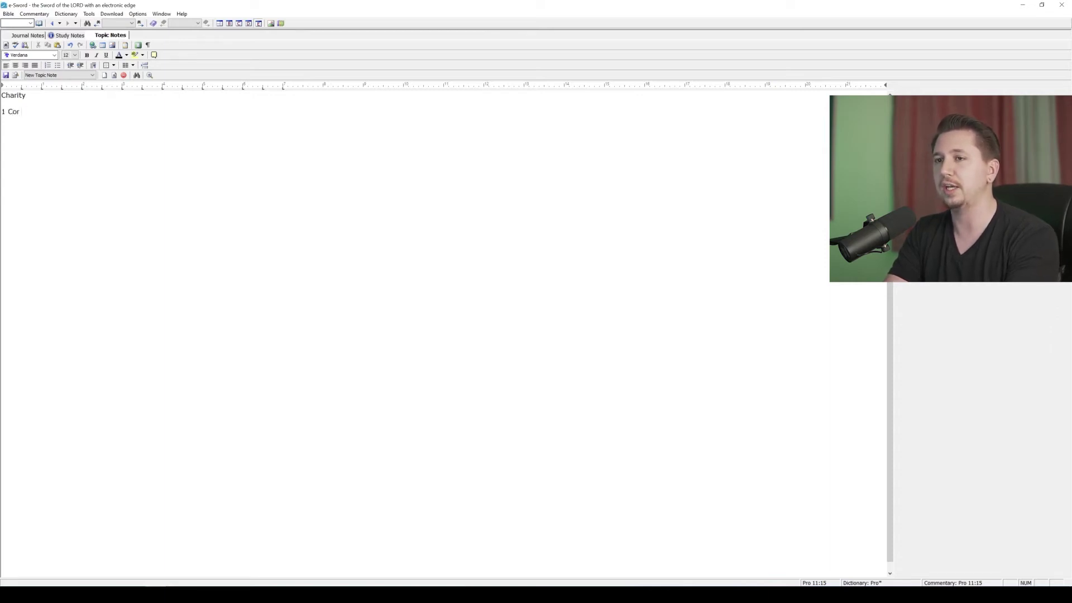
text( 13)
key(Return)
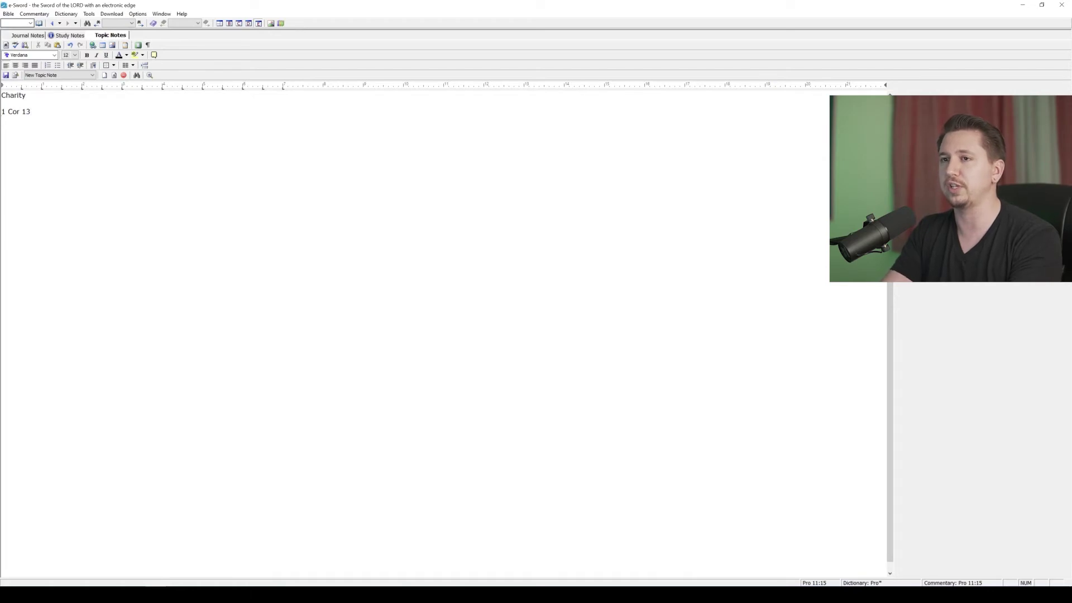
Restore the multi-pane Bible layout and open 1 Corinthians 13
click(220, 24)
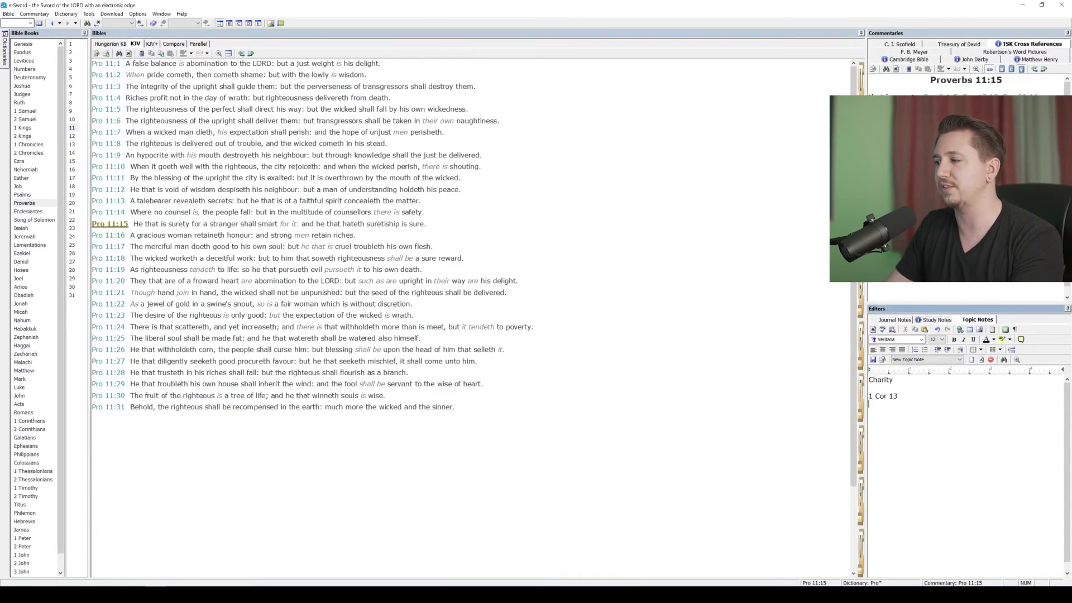
scroll(35, 406, down, 1)
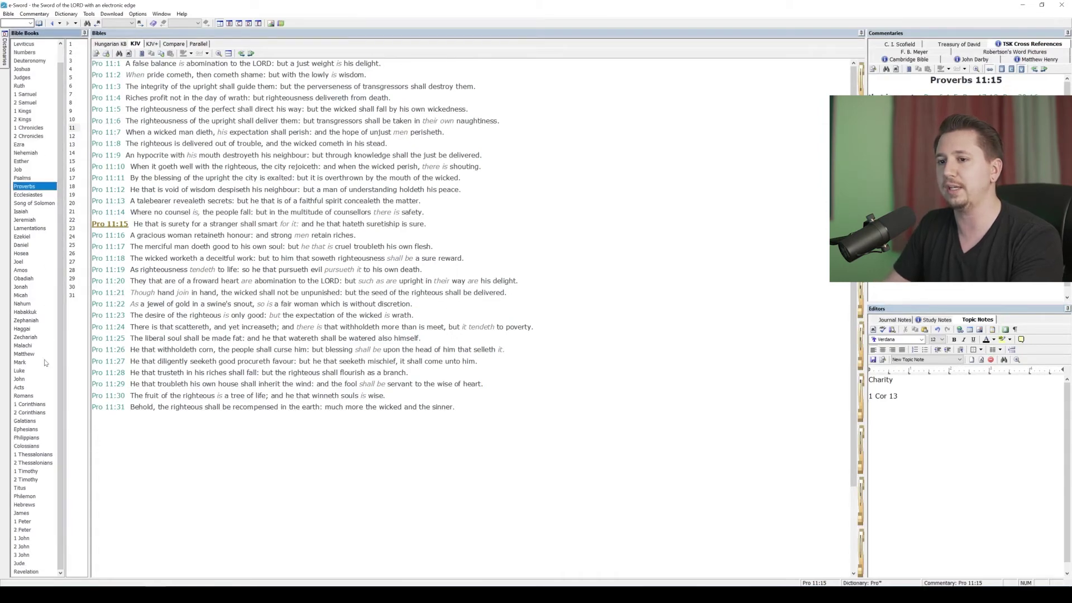
click(35, 405)
click(72, 144)
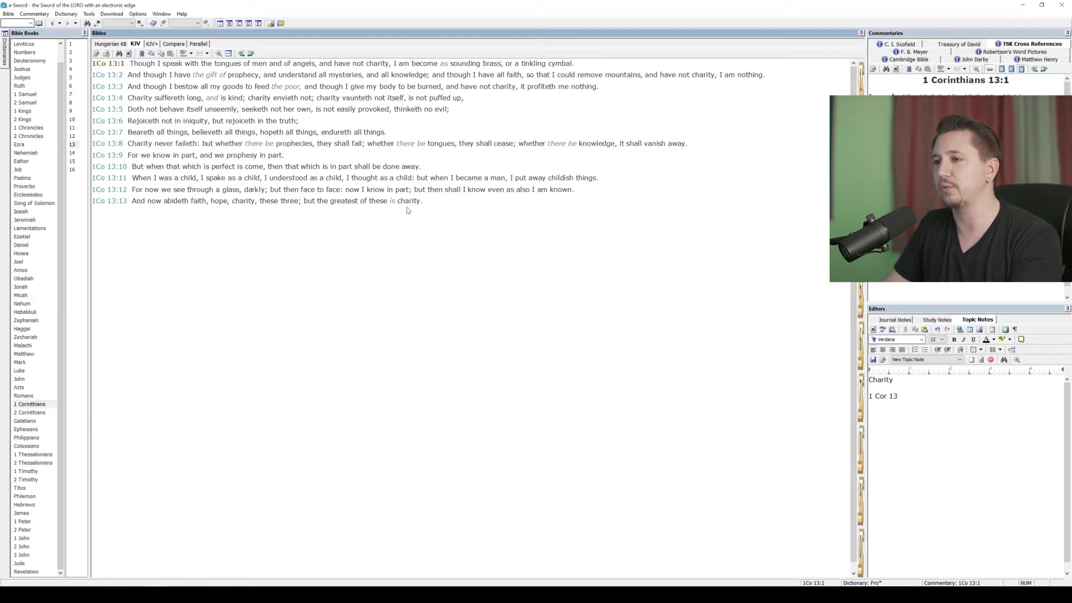
Copy verse 1 Corinthians 13:13 into the topic note below "1 Cor 13"
drag(426, 204, 82, 201)
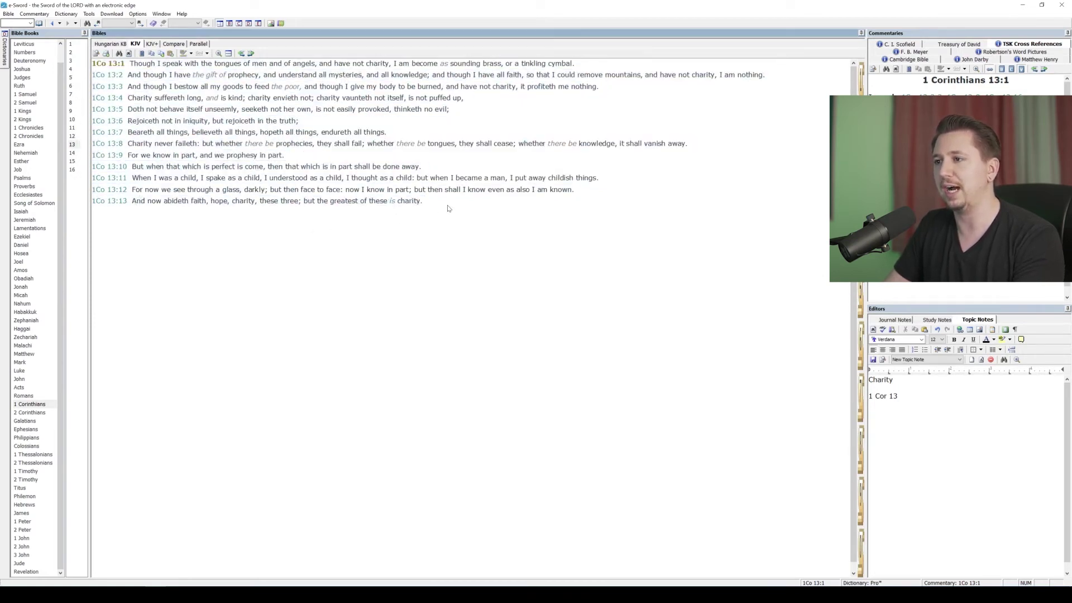
drag(448, 209, 78, 198)
key(ctrl+c)
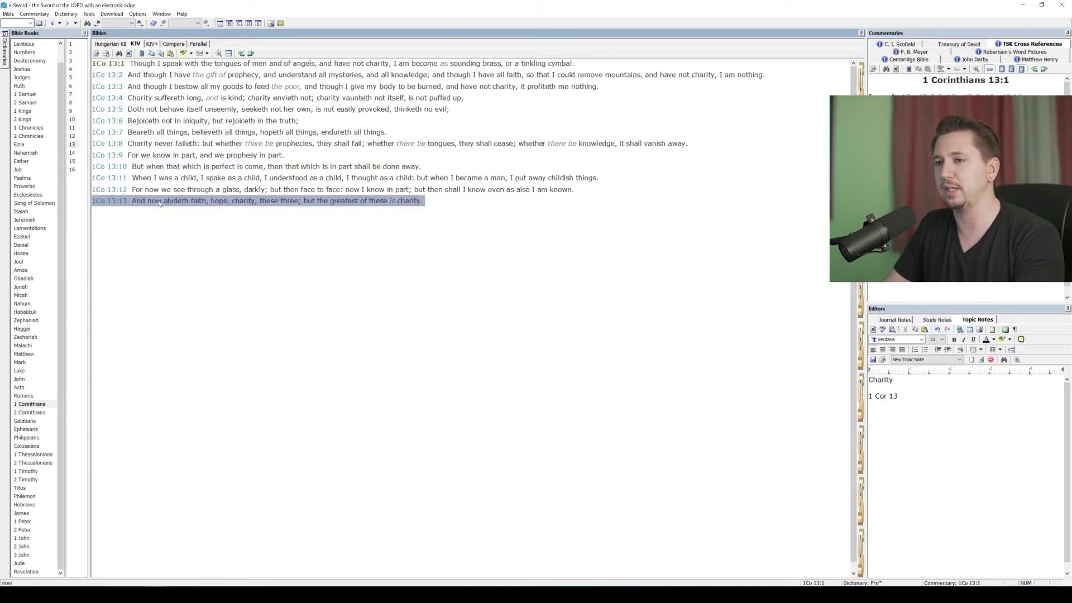
click(871, 404)
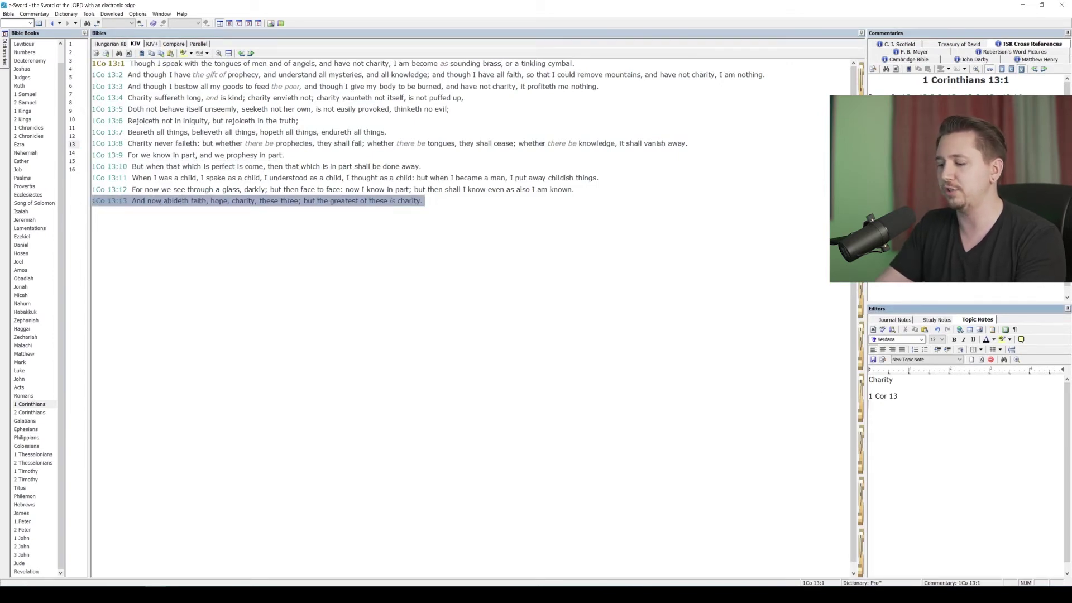
key(ctrl+v)
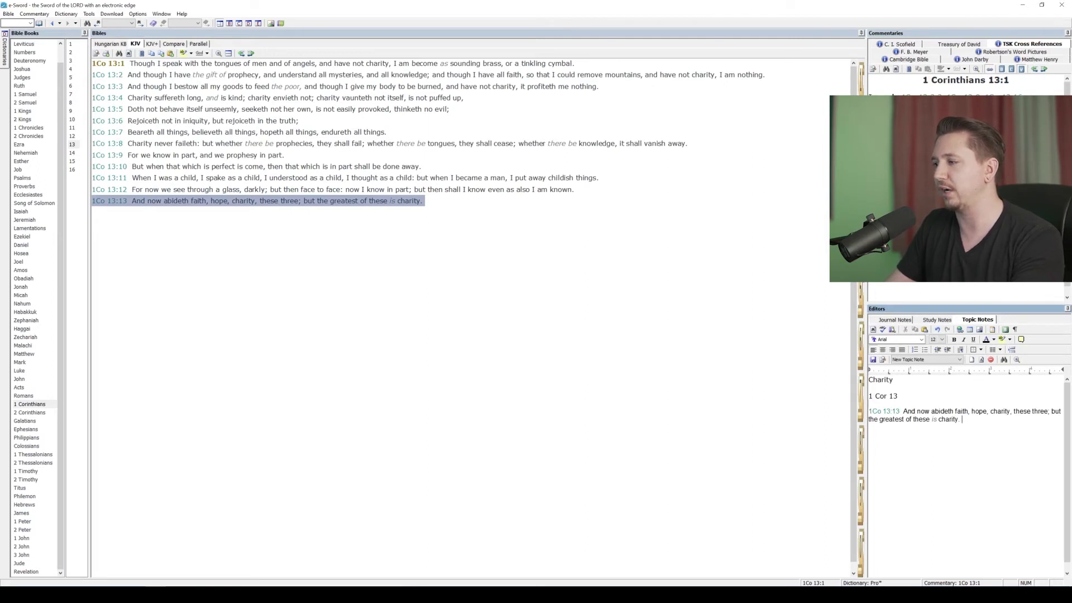
click(549, 378)
click(962, 419)
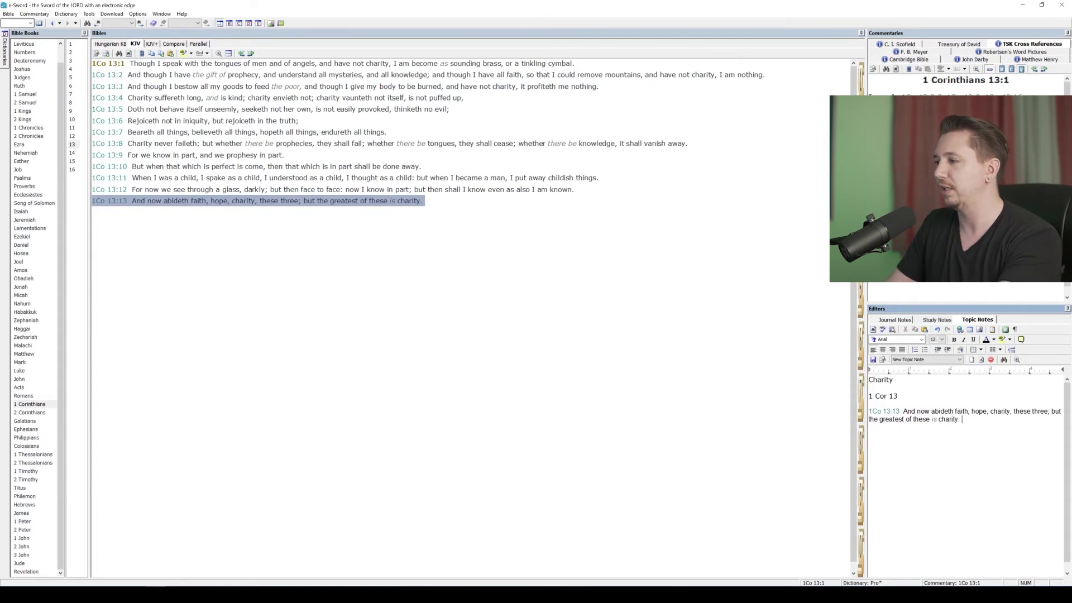
click(844, 446)
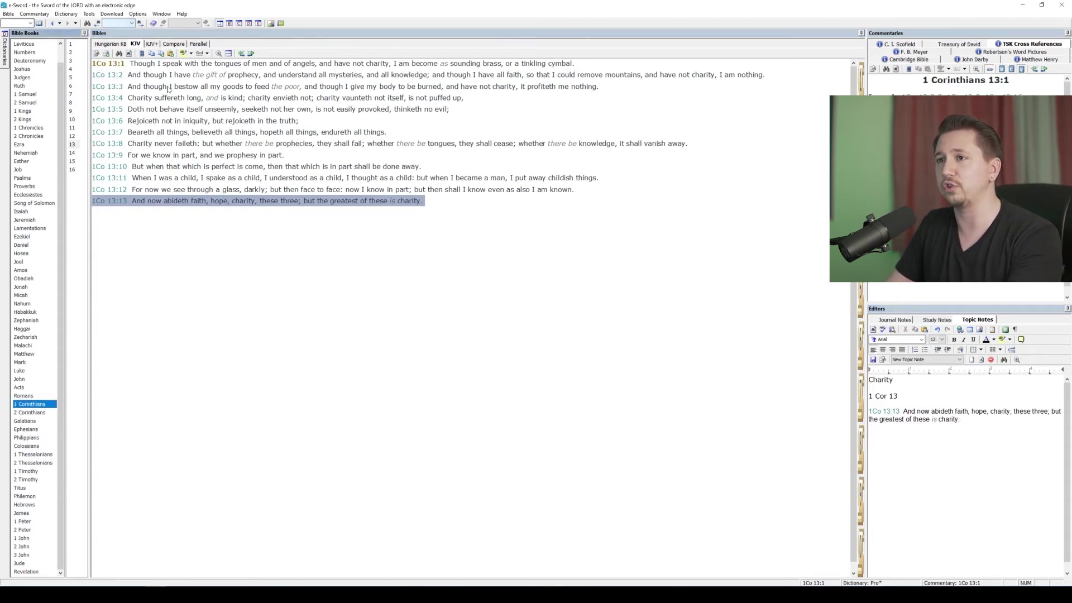
Run a Quick Search of the New Testament for the word "charity" from 1 Corinthians 13:13
click(223, 212)
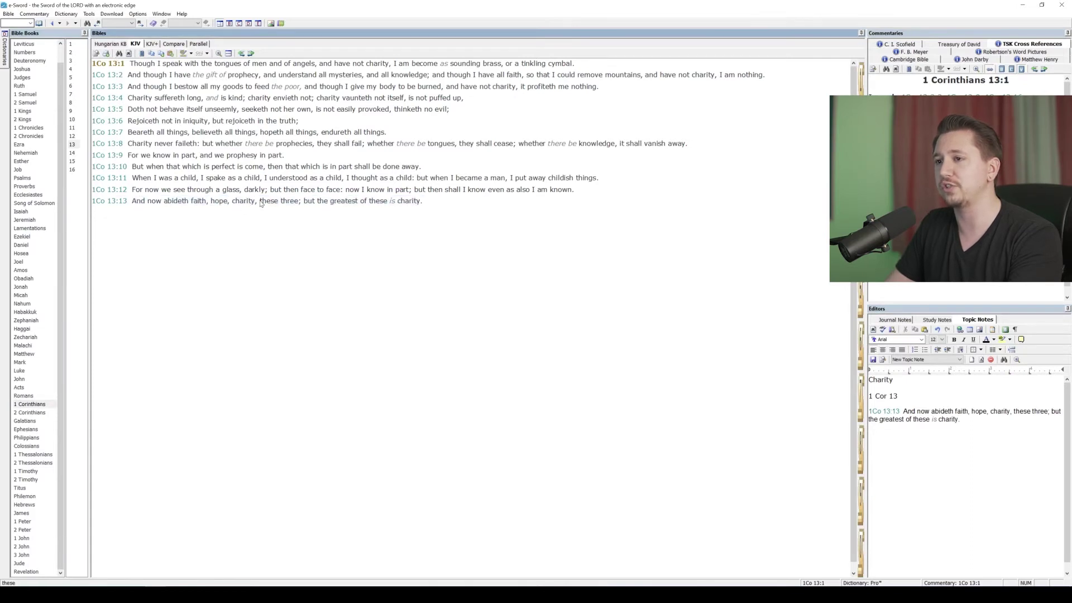
click(241, 203)
drag(236, 203, 258, 204)
click(236, 204)
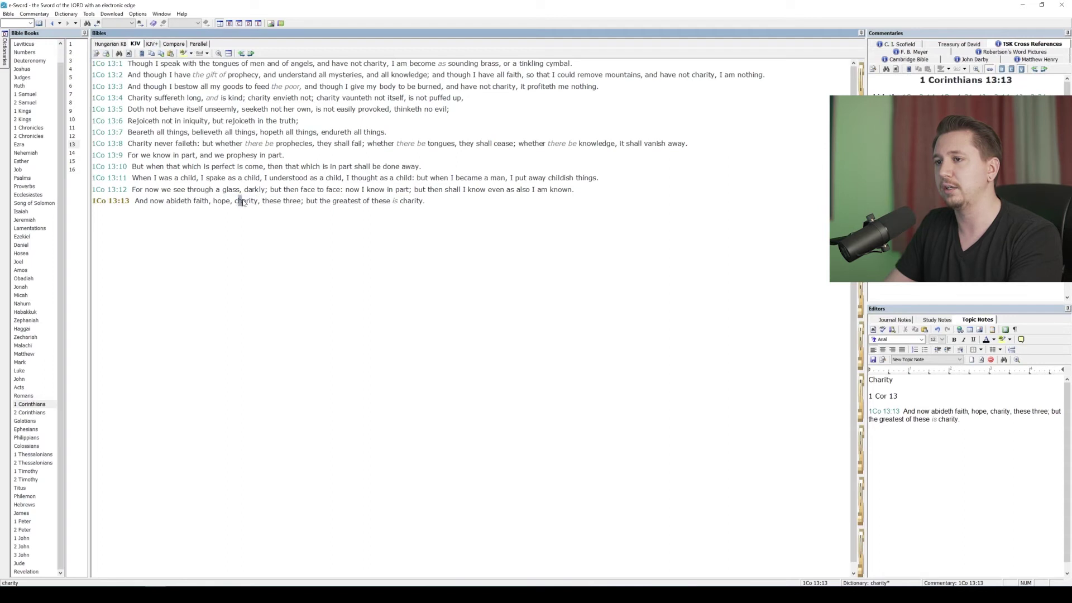
drag(234, 203, 257, 205)
right_click(255, 203)
mouse_move(305, 212)
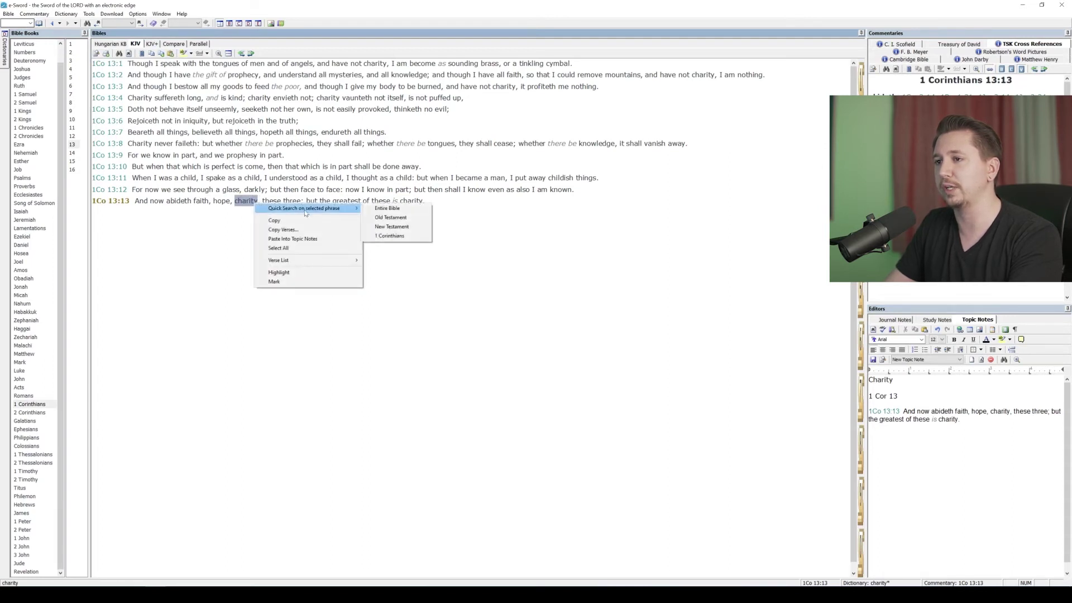
click(392, 226)
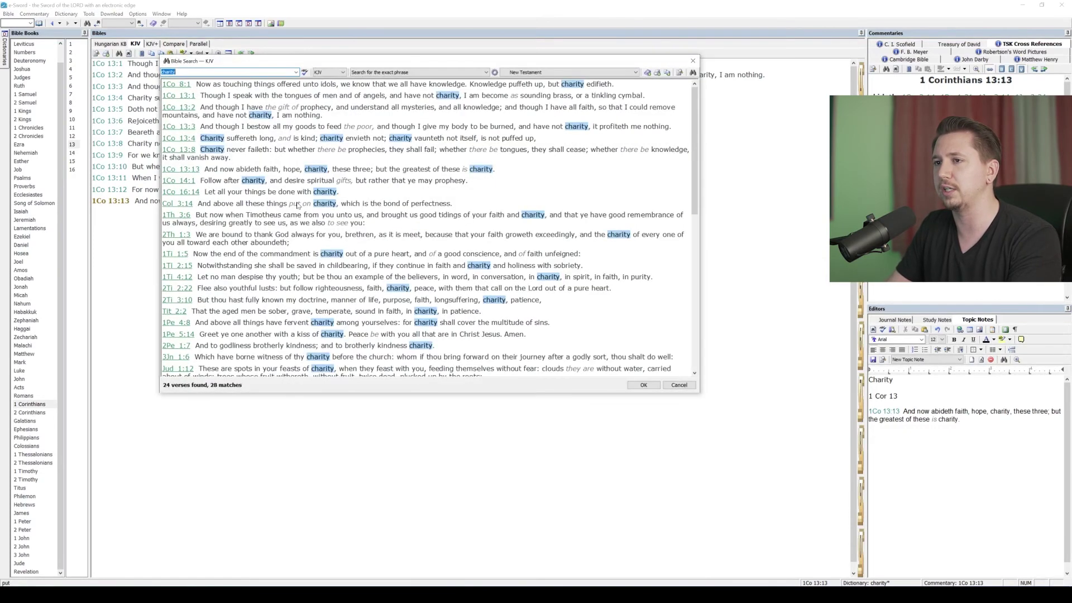
Look through the charity search results and open 1 Timothy 1:5 in the Bible
scroll(240, 224, down, 3)
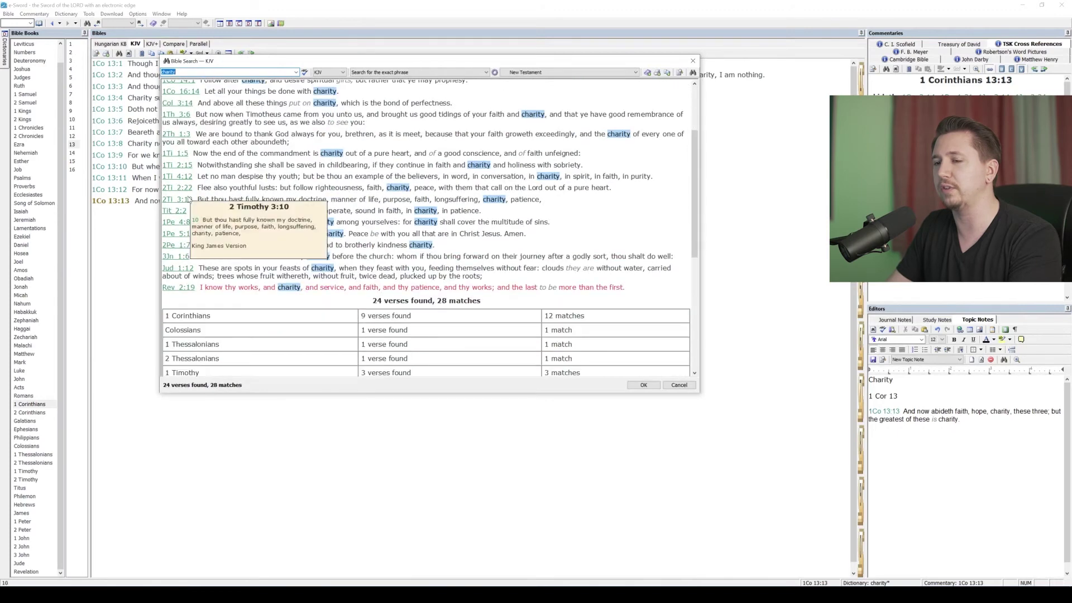
scroll(248, 151, up, 2)
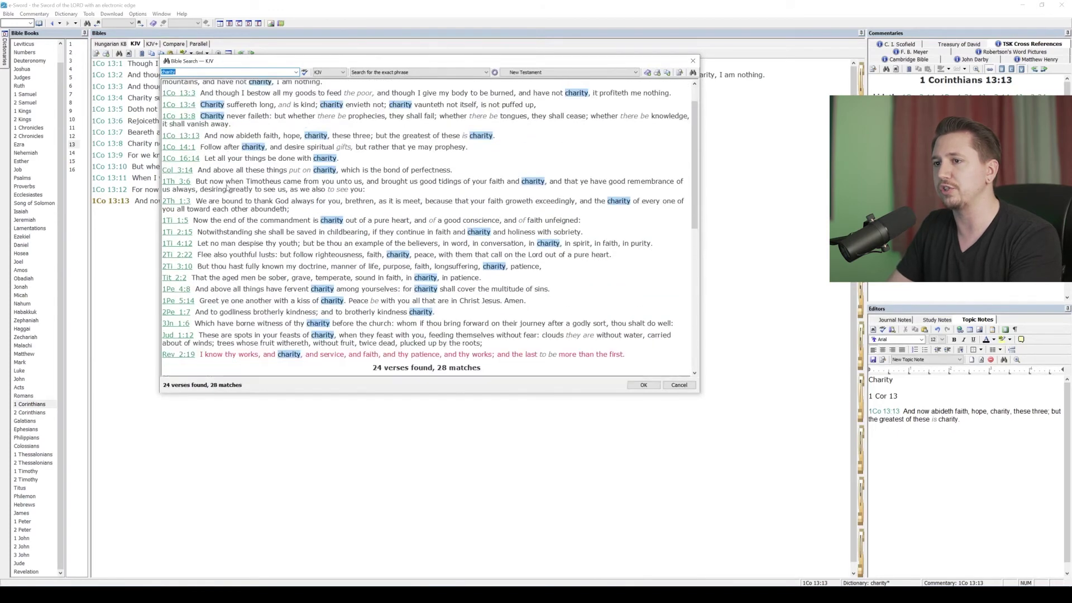
click(181, 221)
click(643, 386)
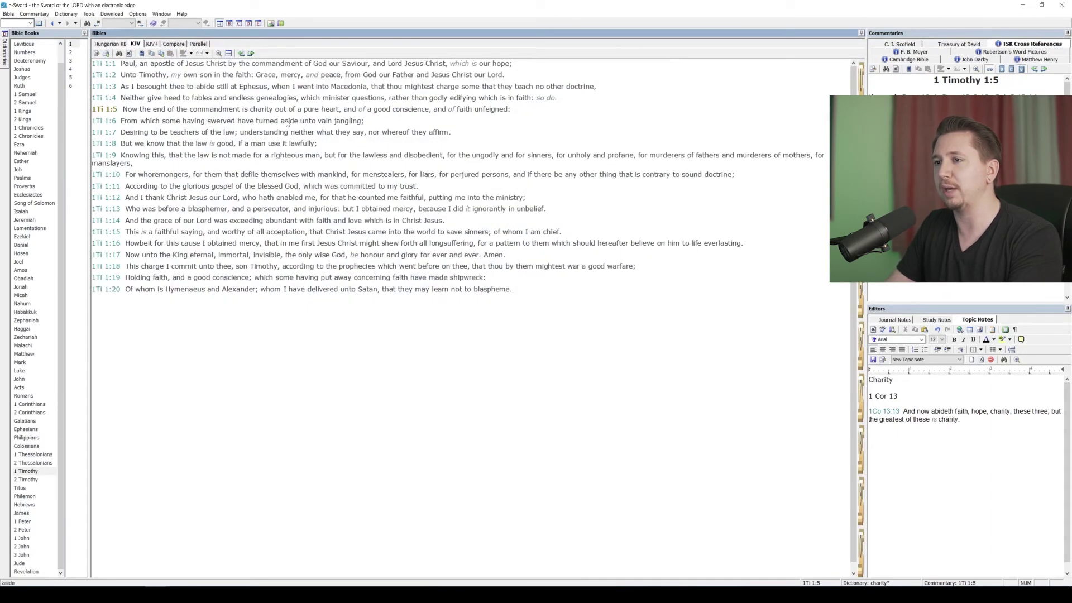
Copy verse 1 Timothy 1:5 into the topic note below the 1 Corinthians 13:13 passage
drag(512, 110, 92, 114)
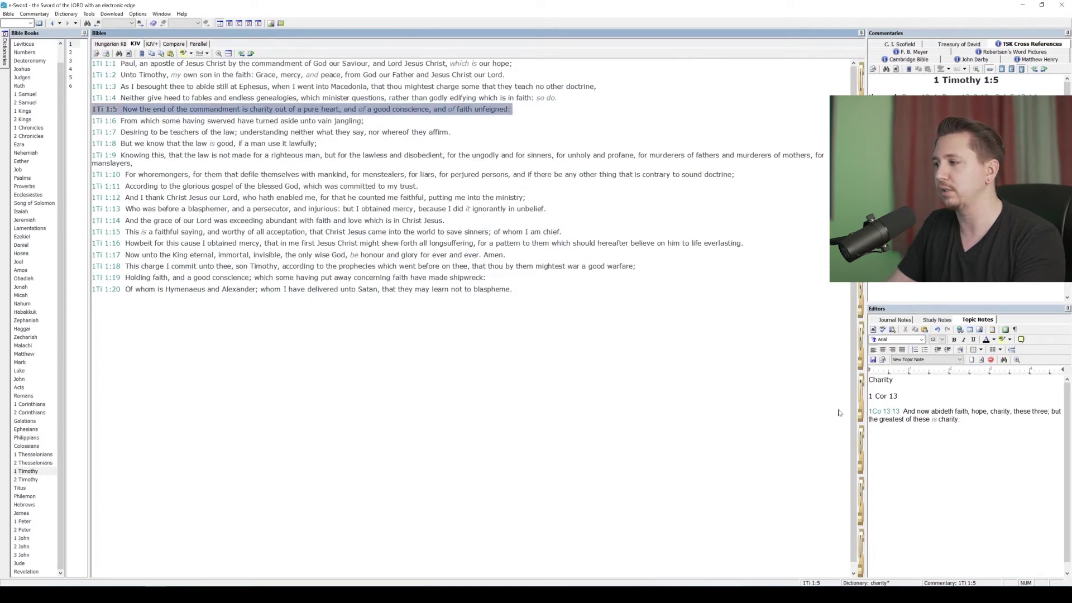
click(869, 434)
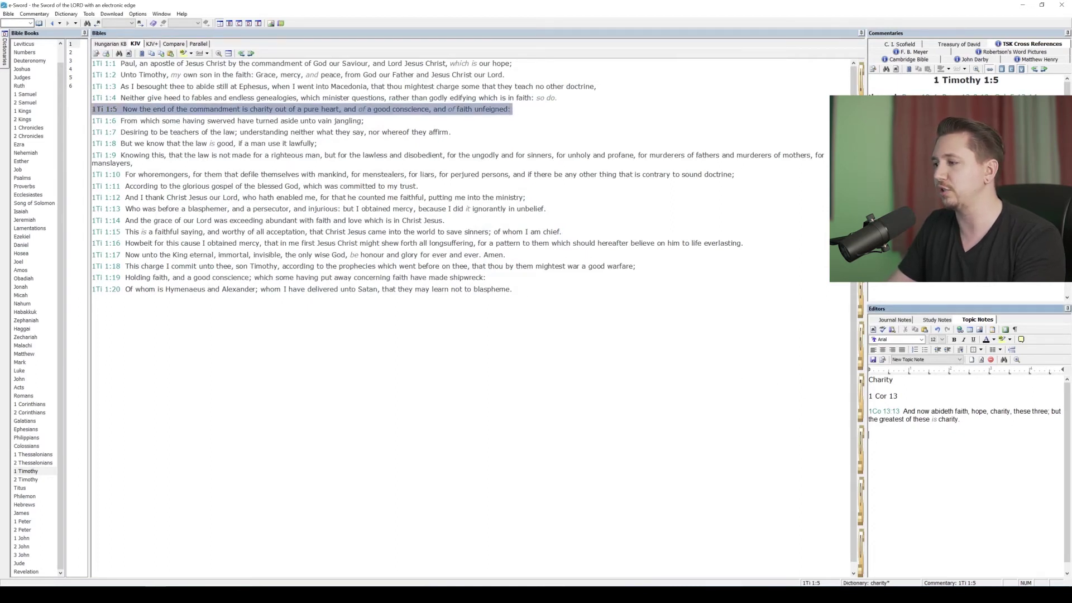
key(ctrl+v)
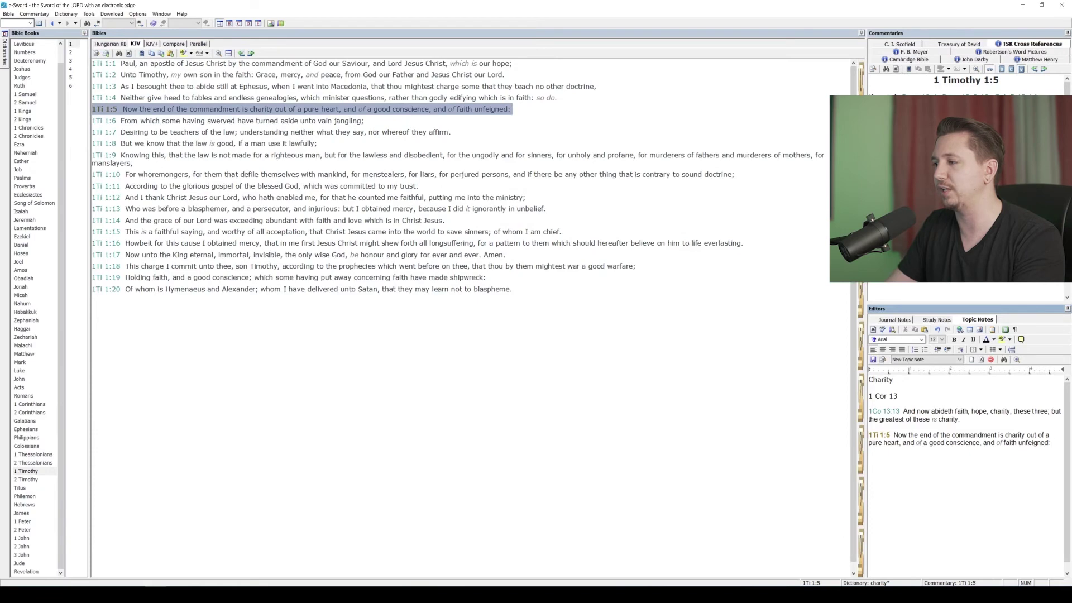
click(161, 132)
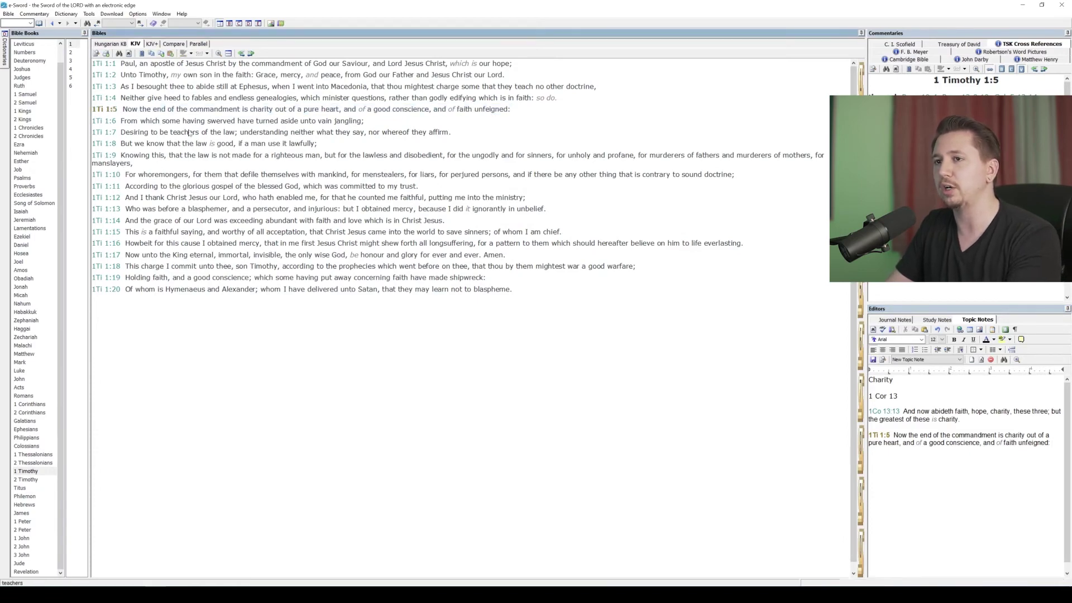
Reopen the Bible search results for "charity" and copy verse 1 Corinthians 8:1 into the topic note below 1 Timothy 1:5
key(ctrl+f)
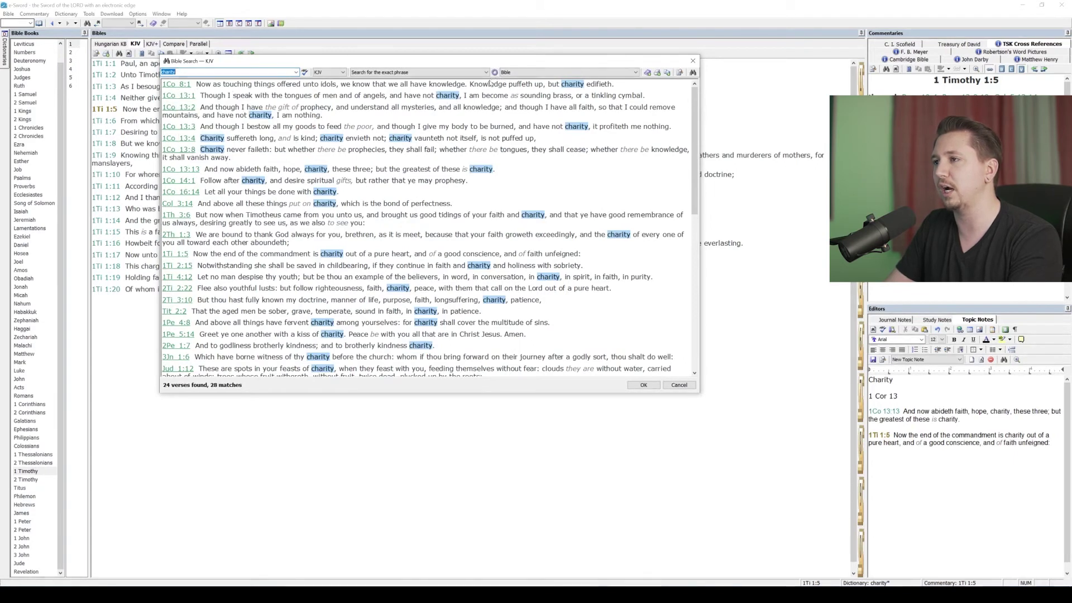
drag(615, 85, 238, 79)
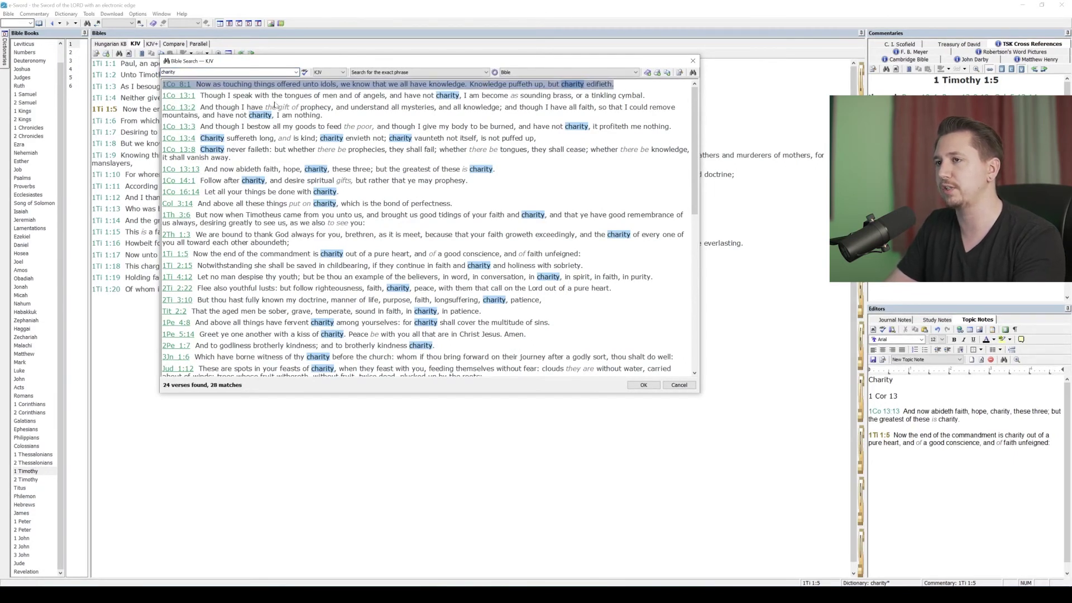
click(883, 443)
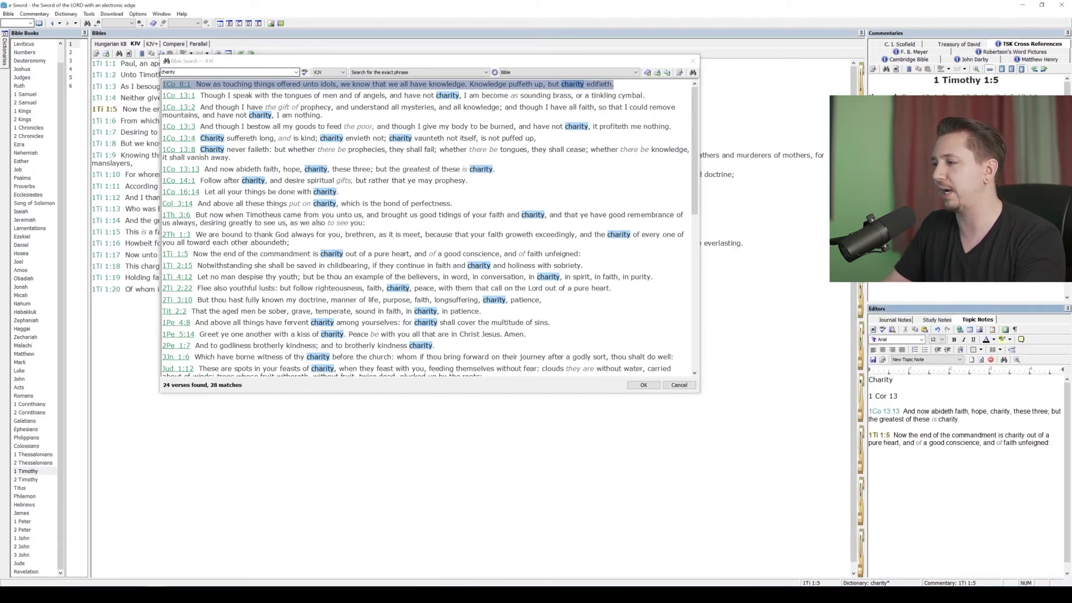
key(ctrl+v)
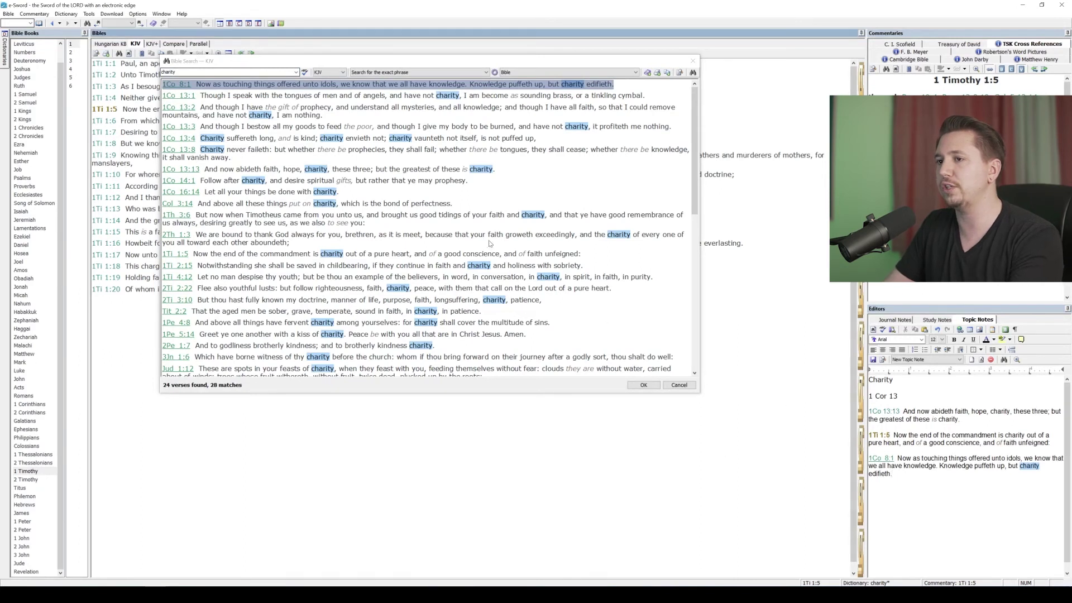
Add the lines "24 verses use charity" and "28x total in bible" at the end of the topic note, and close the Bible search
click(411, 113)
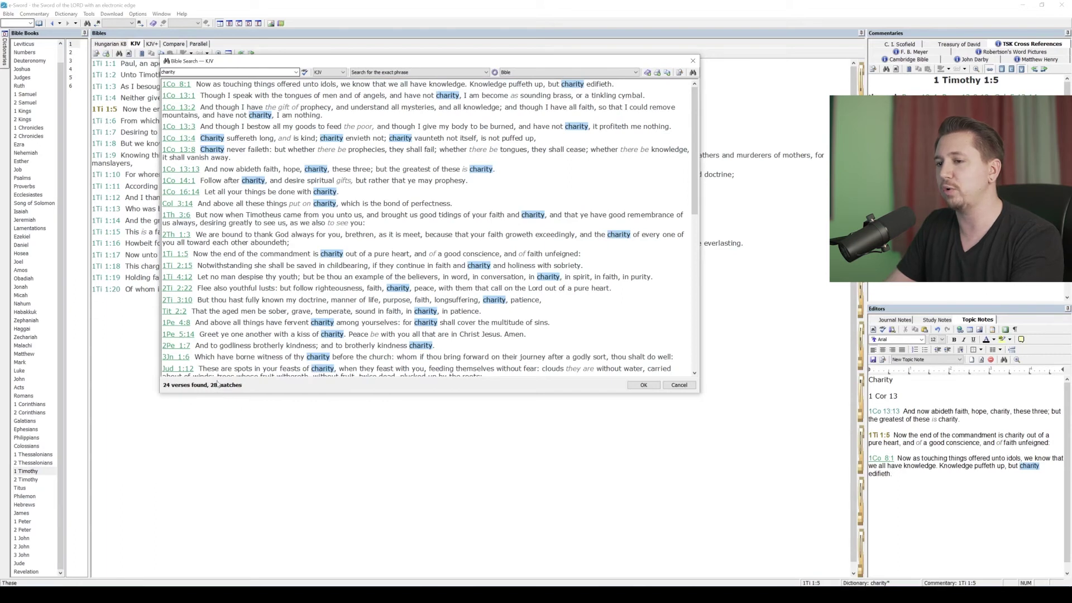
click(893, 473)
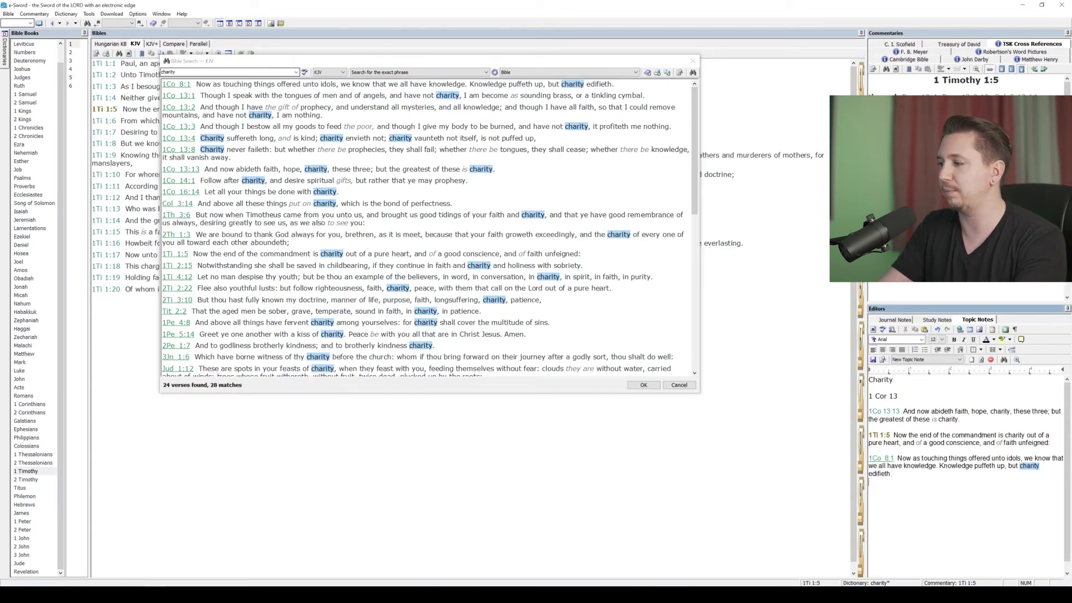
key(Return)
key(Return)
text(245)
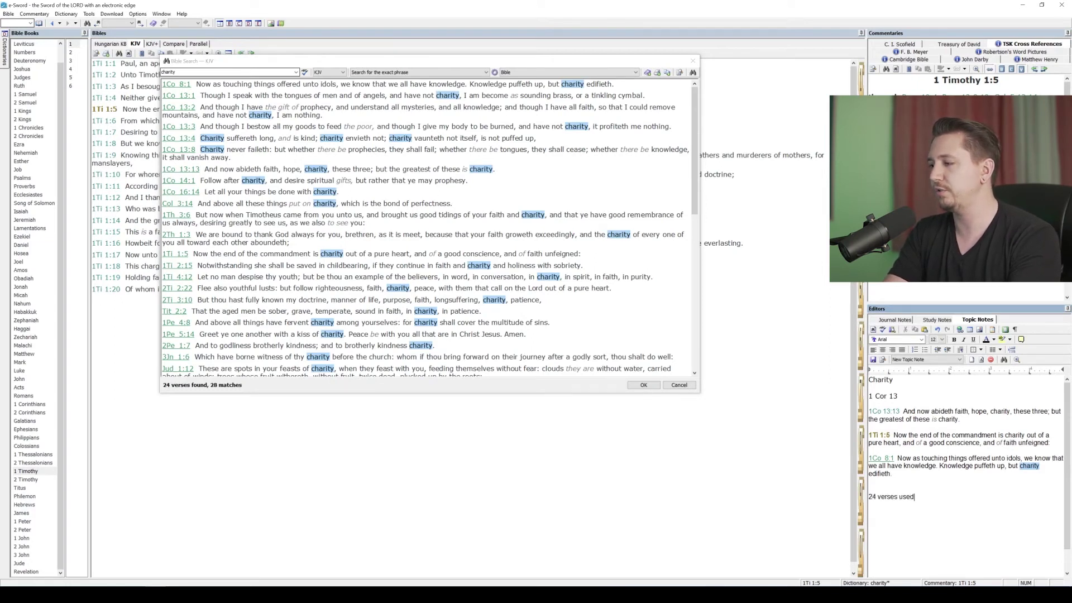
text(ty)
key(Return)
text(28x)
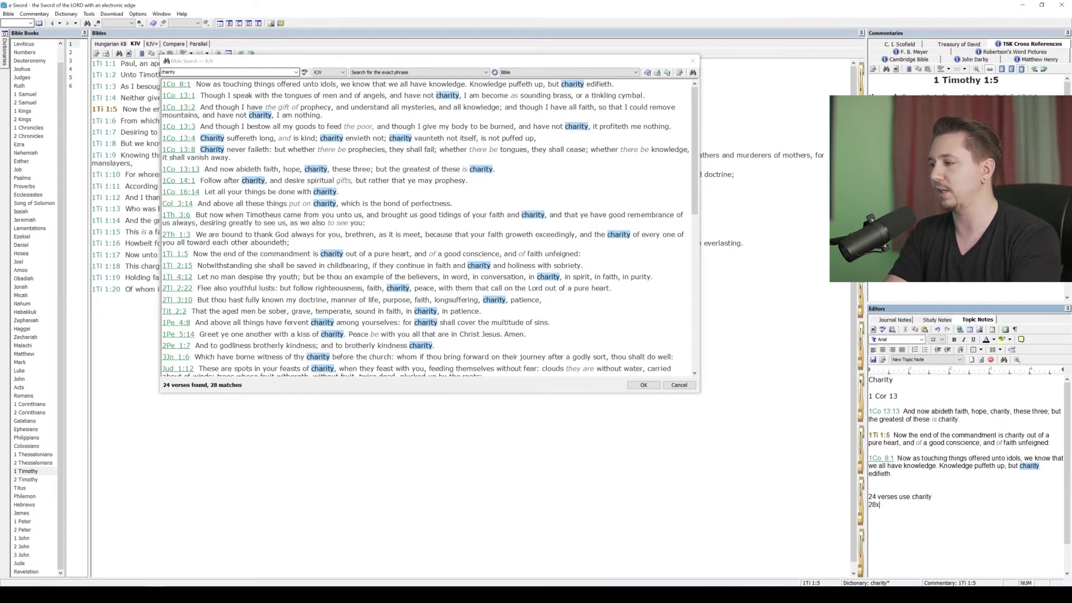
text( total in bible)
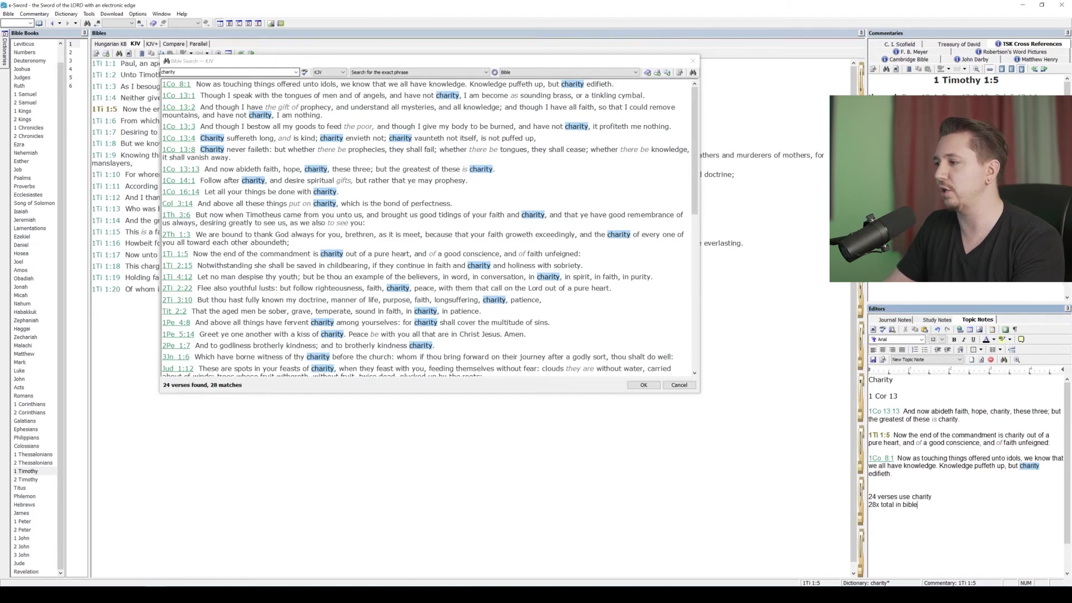
click(693, 60)
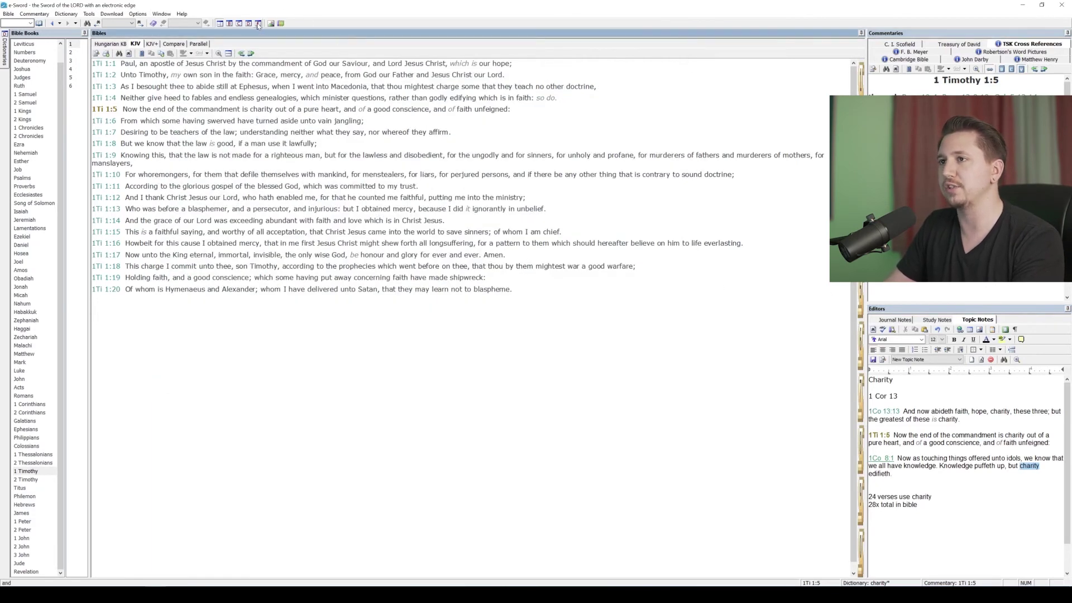
Show only the note editor across the whole window and check which topic notes are listed
click(259, 24)
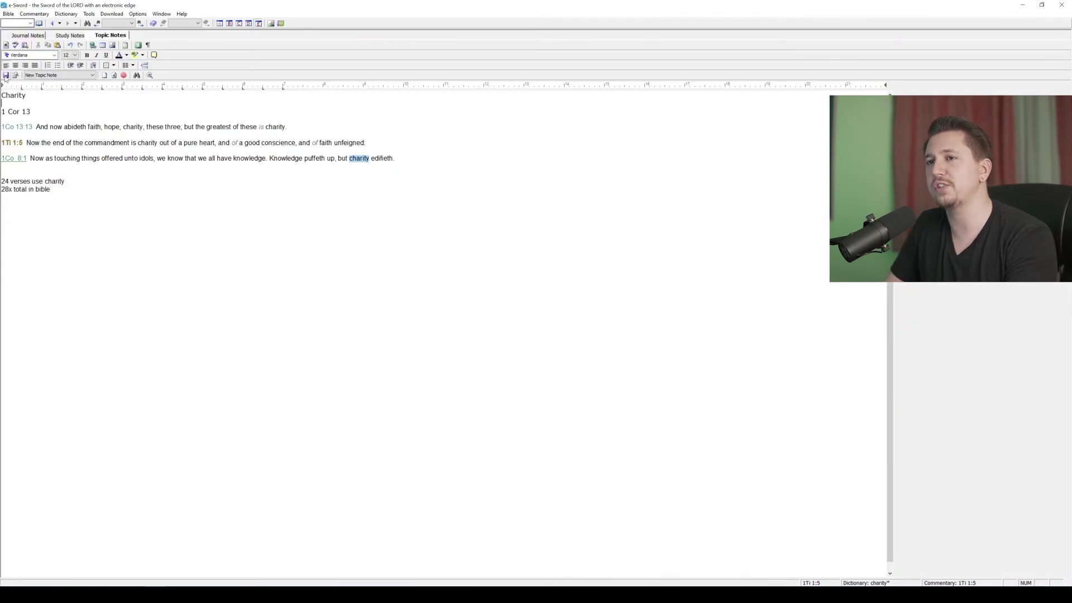
click(51, 76)
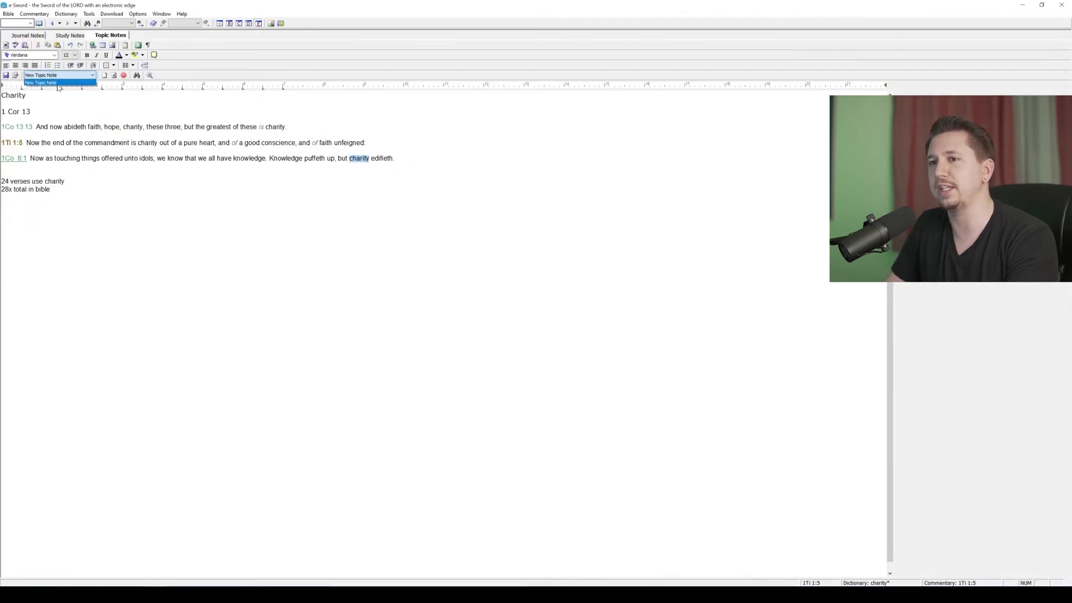
click(58, 83)
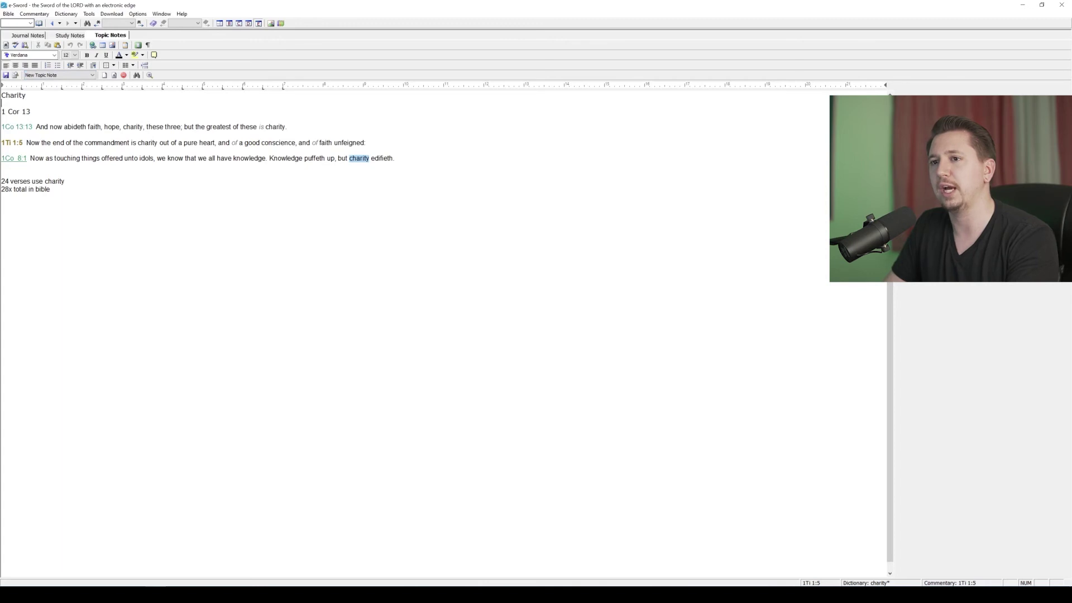
drag(51, 189, 12, 105)
click(56, 190)
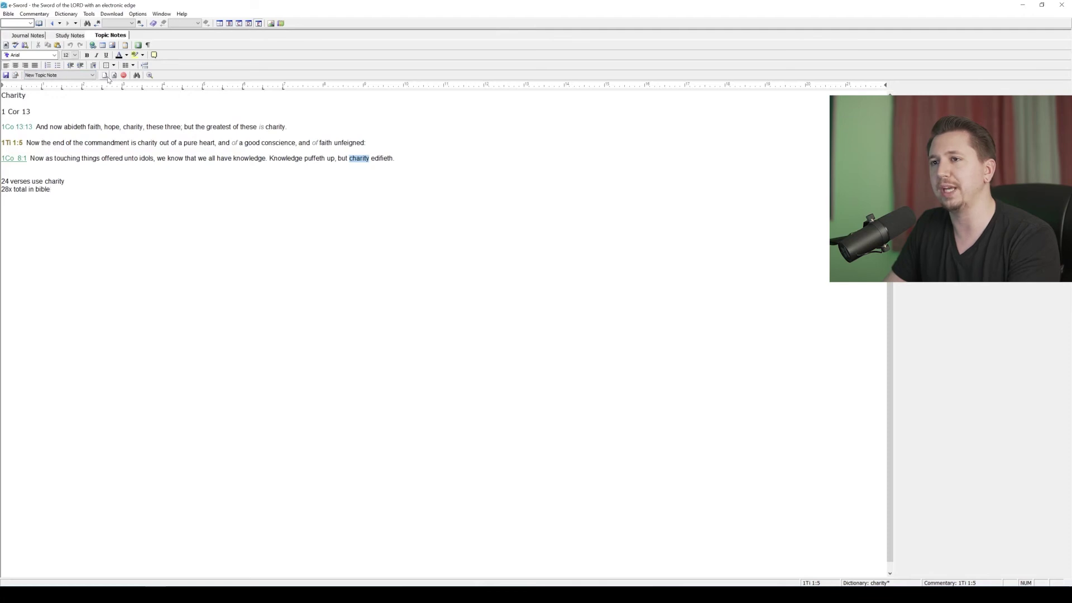
Store the note under the topic title "charity" and choose that topic from the list of topic notes
click(106, 76)
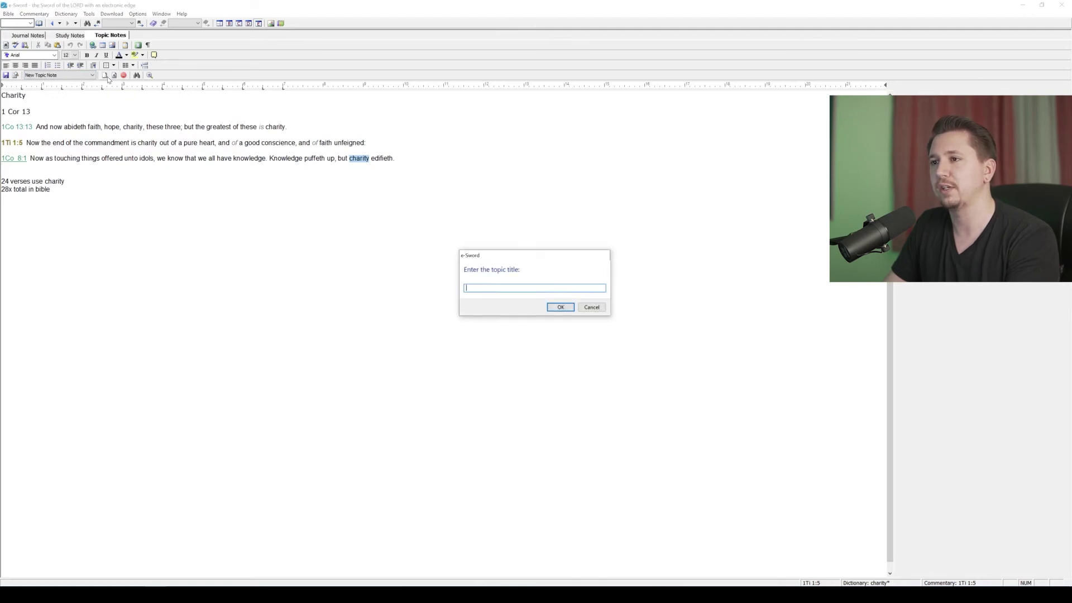
text(c)
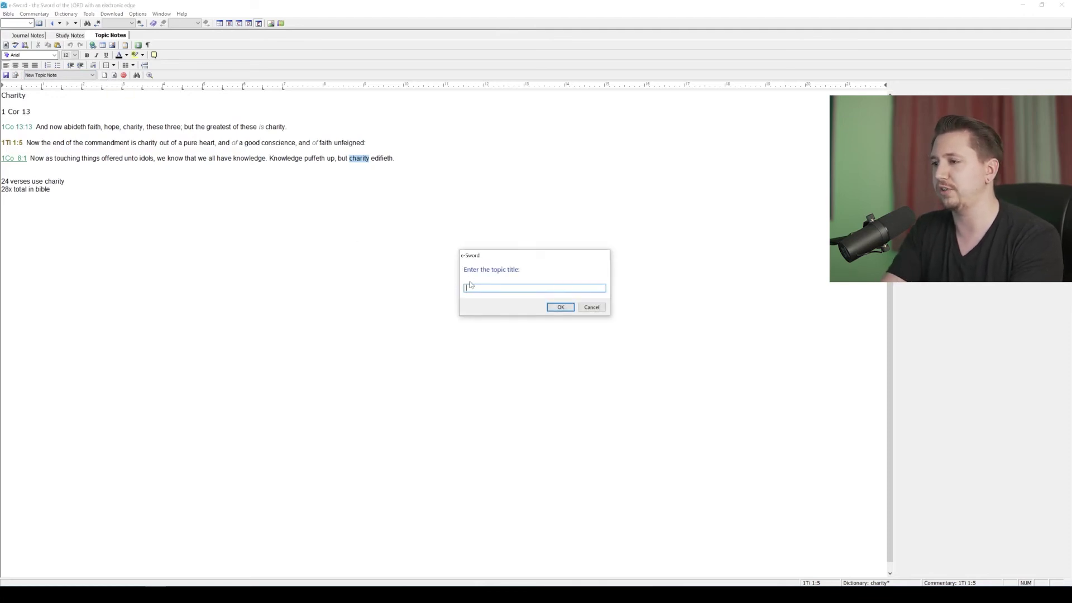
text(harity)
click(554, 307)
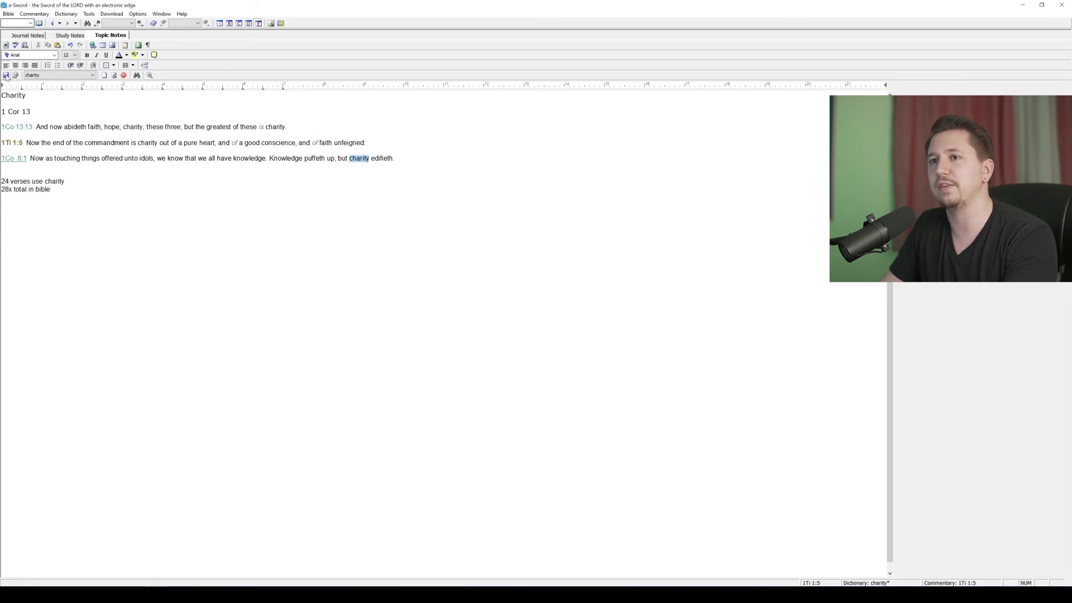
click(56, 76)
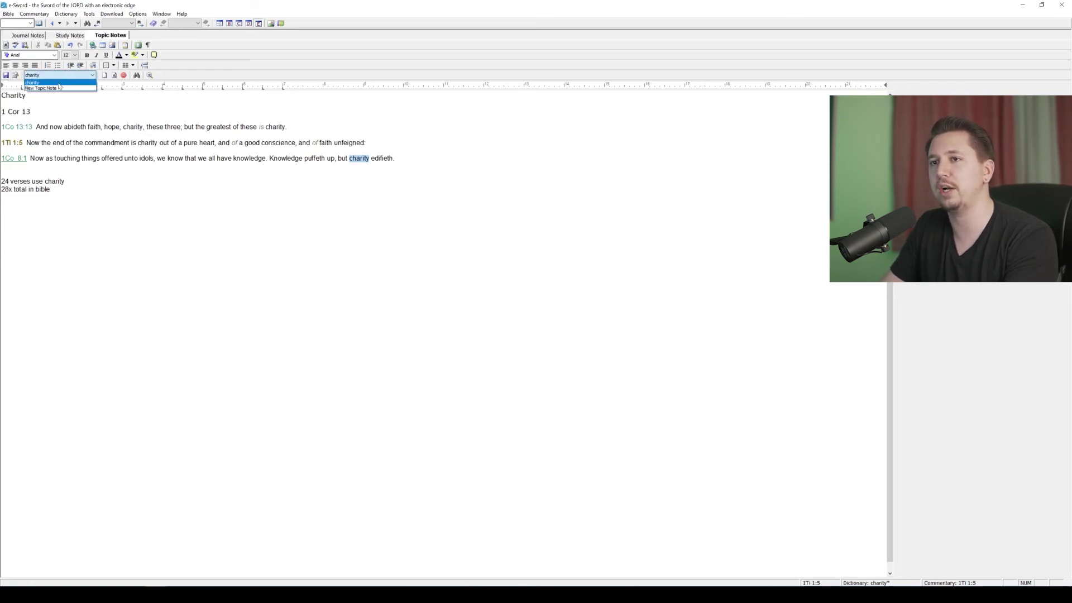
click(54, 83)
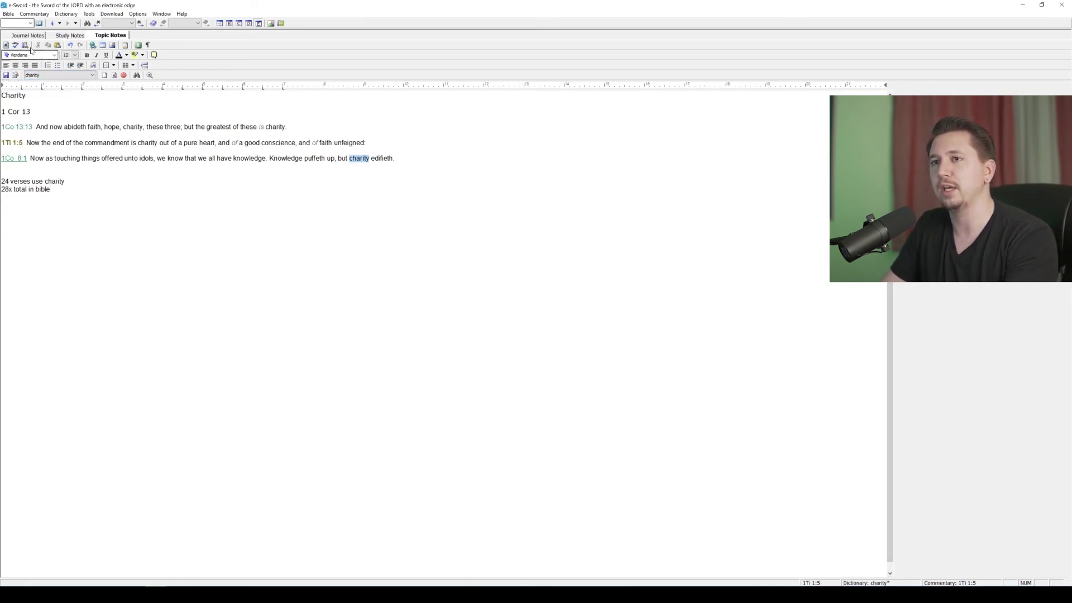
Restore the layout with the Bible, commentary and editor side by side, and check the list of topic notes there
click(219, 24)
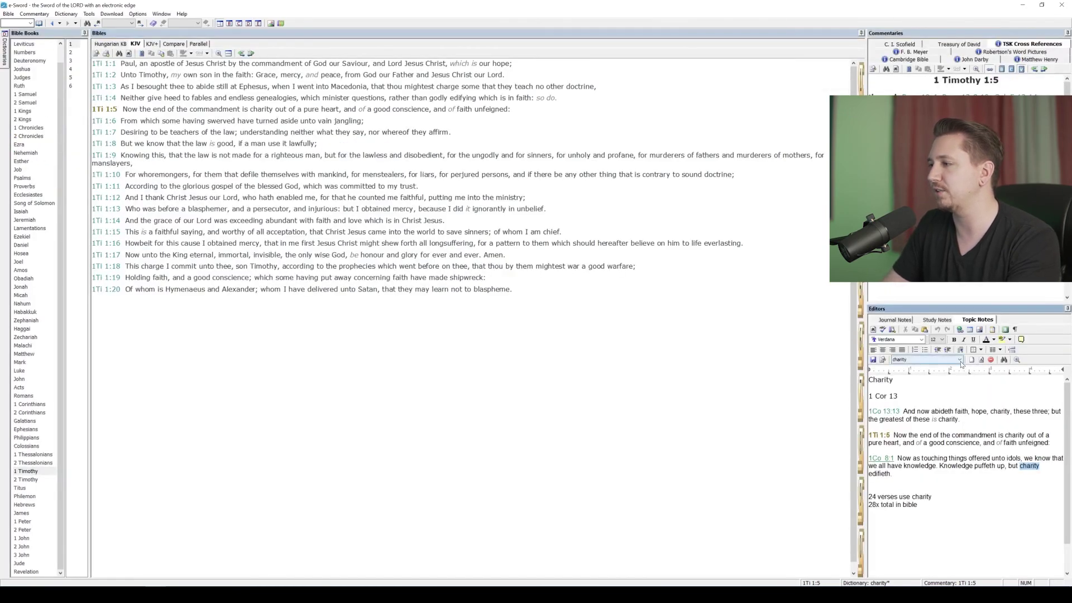
click(931, 359)
click(941, 406)
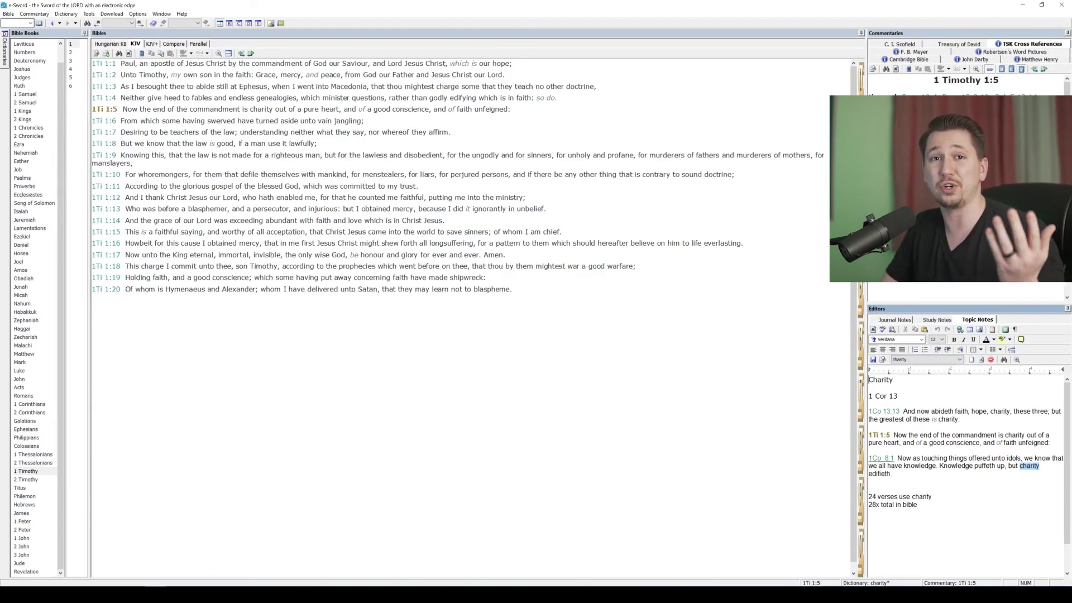
Create a new topic note titled "2 Timothy 2:15"
click(973, 360)
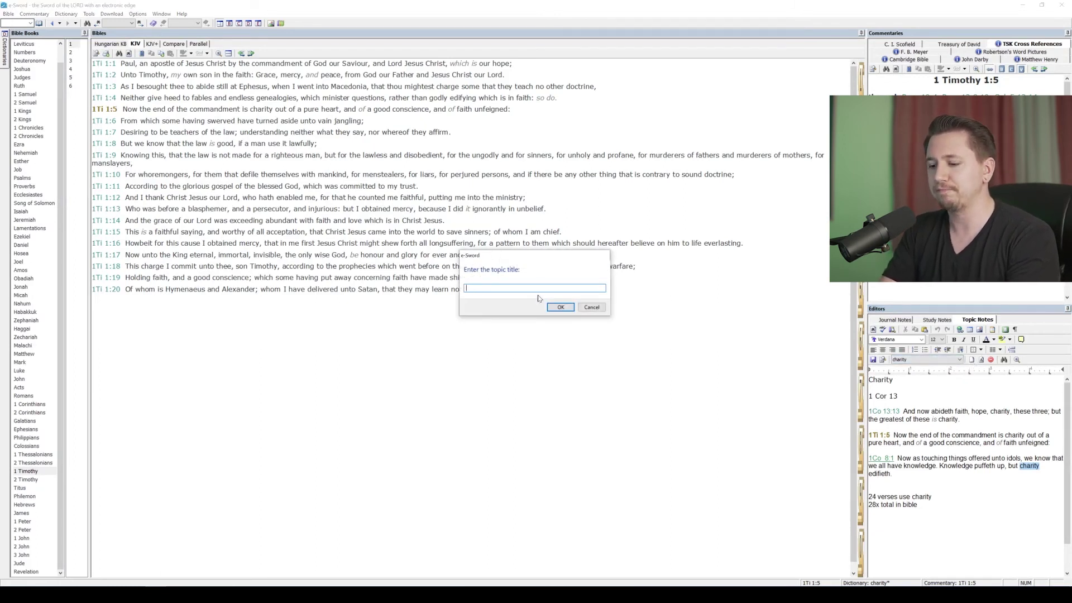
text(2 Timothy 2)
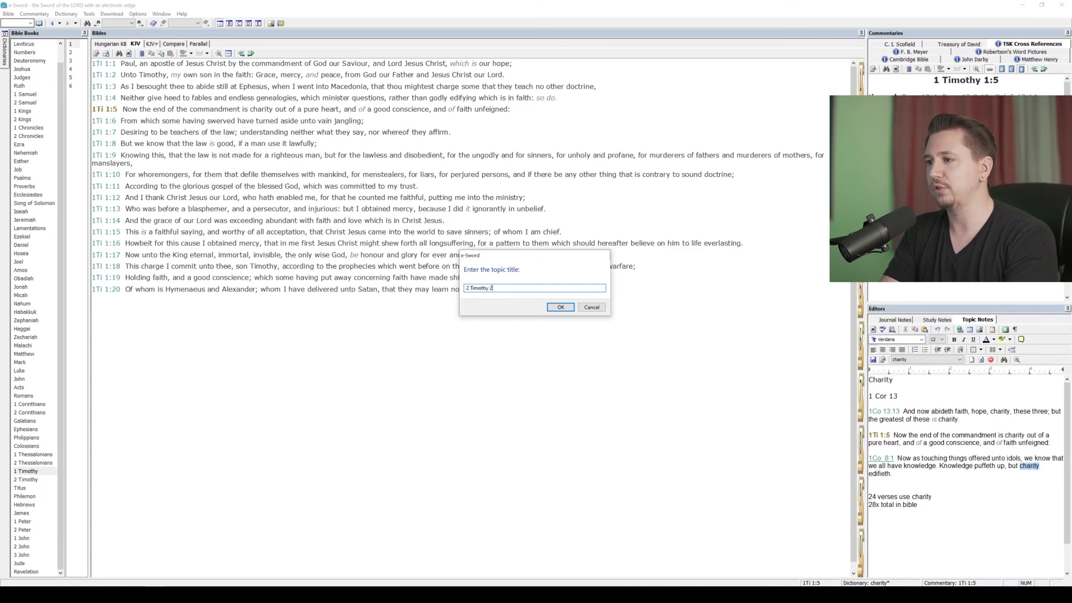
text(:15)
click(559, 307)
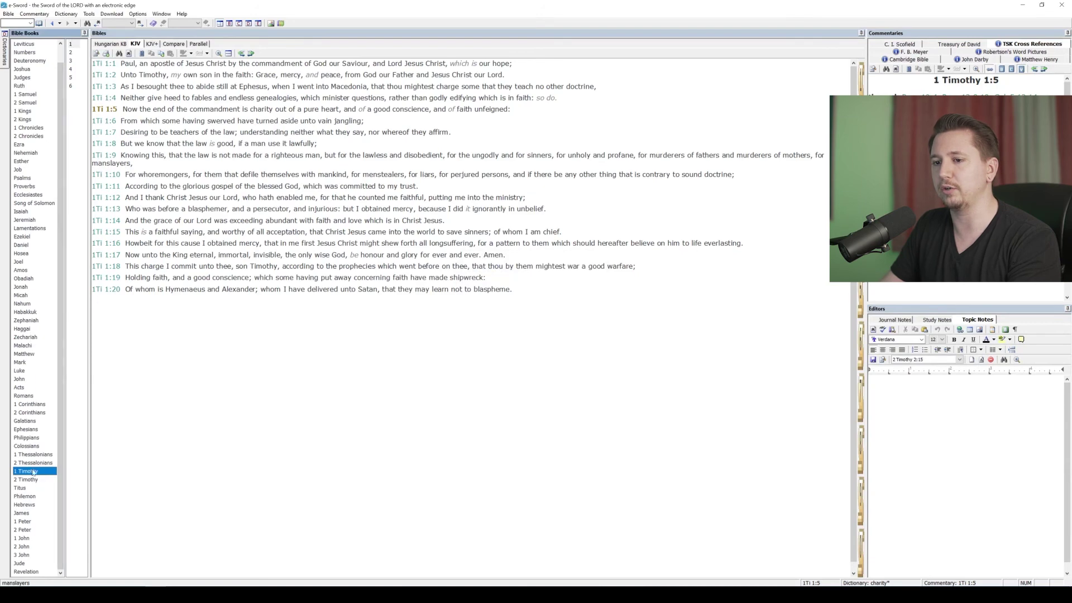
Go to 2 Timothy 2:15 in the Bible and copy the whole verse with its reference into the new topic note
click(26, 479)
click(70, 52)
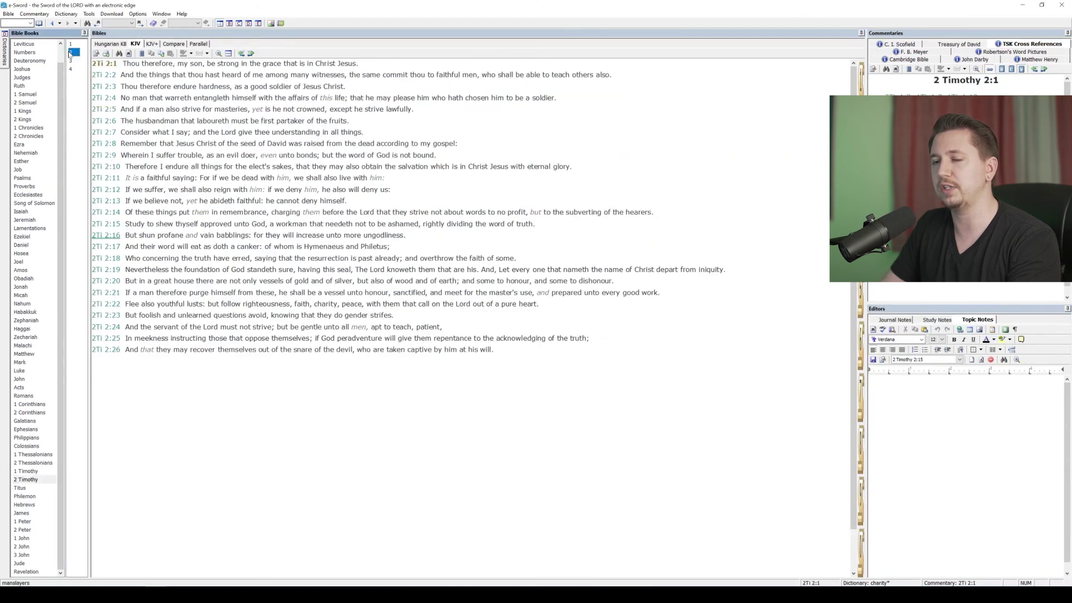
click(154, 225)
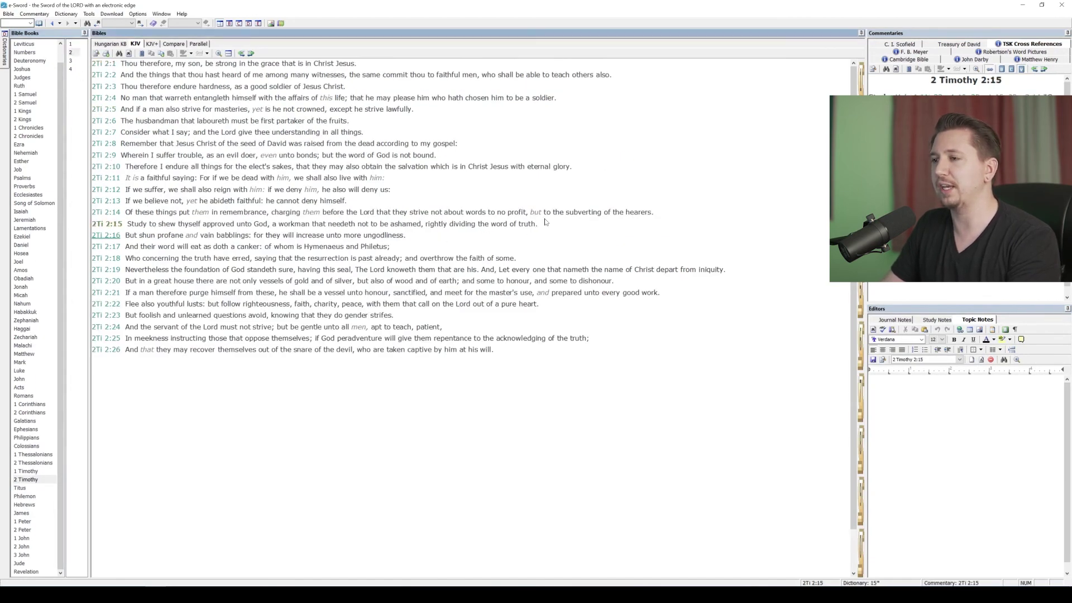
drag(537, 226, 90, 224)
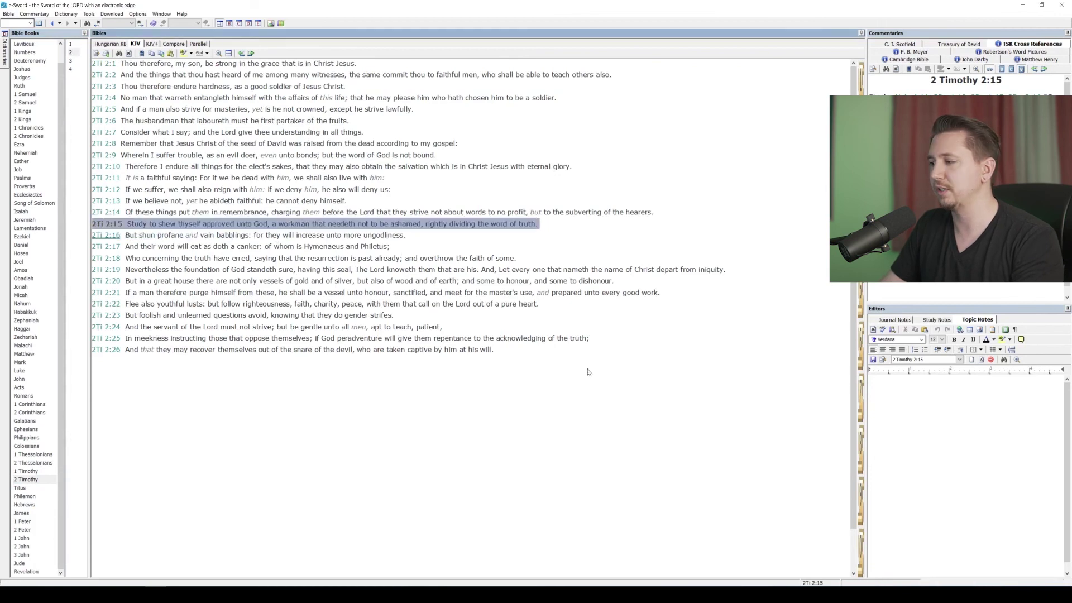
text(2Ti 2:15 Study to shew thyself approved unto God, a workman that needeth not to be ashamed, rightly dividing the word of truth.)
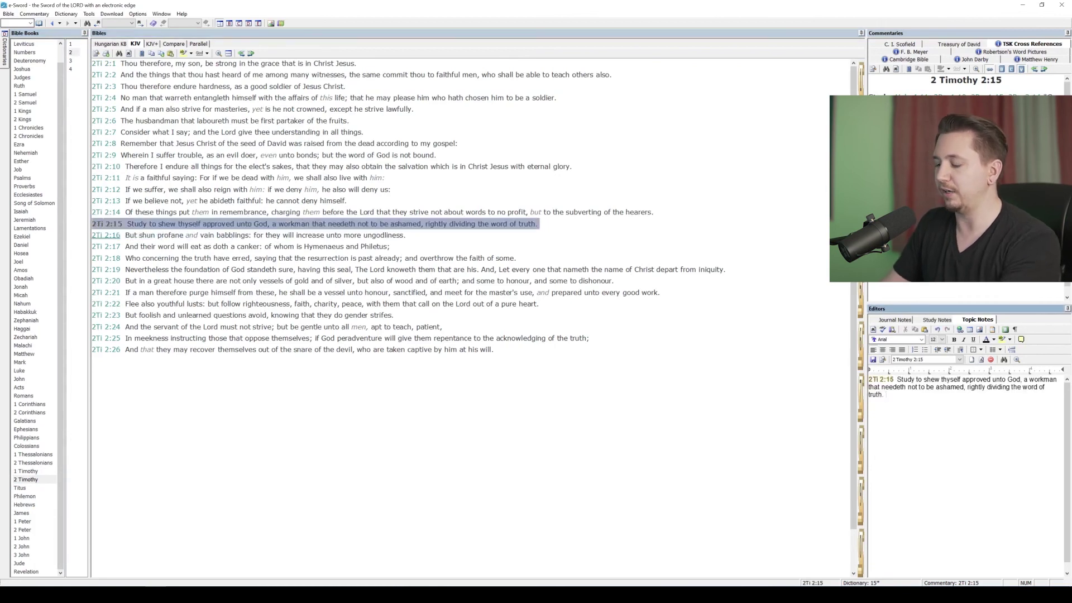
Separate the reference from the verse with a blank line, and put "a workman..." and "rightly dividing..." on their own indented lines
key(Return)
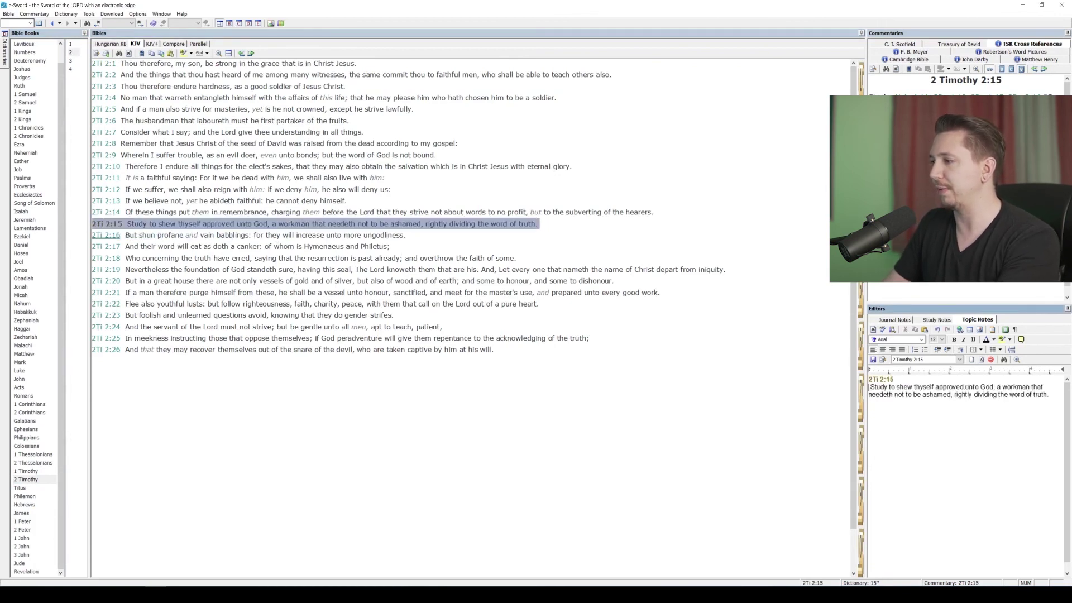
key(Return)
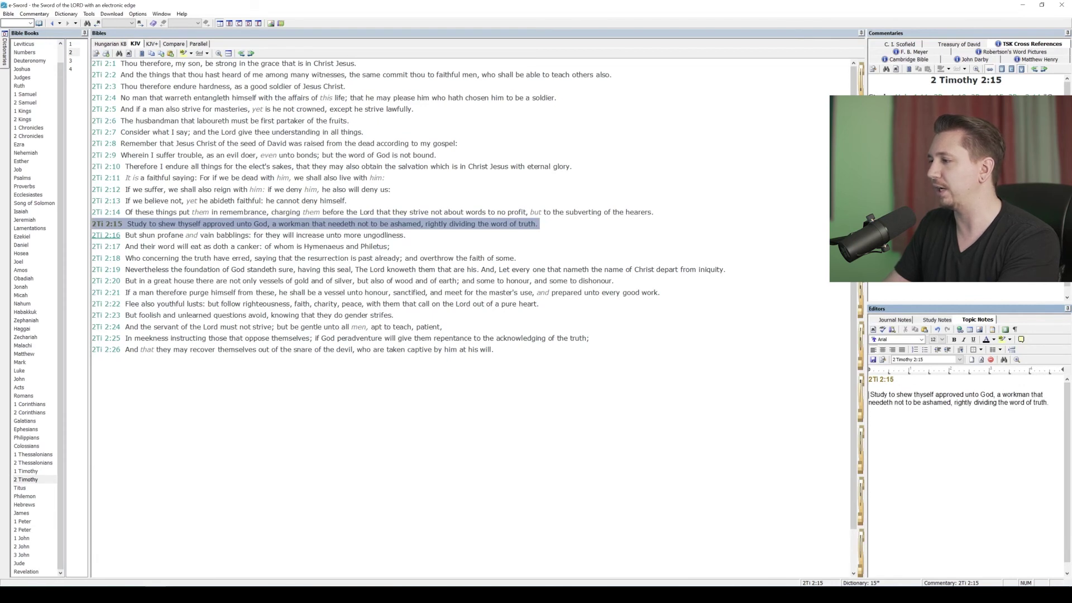
key(Return)
key(Tab)
key(ctrl+Right)
key(ctrl+Right)
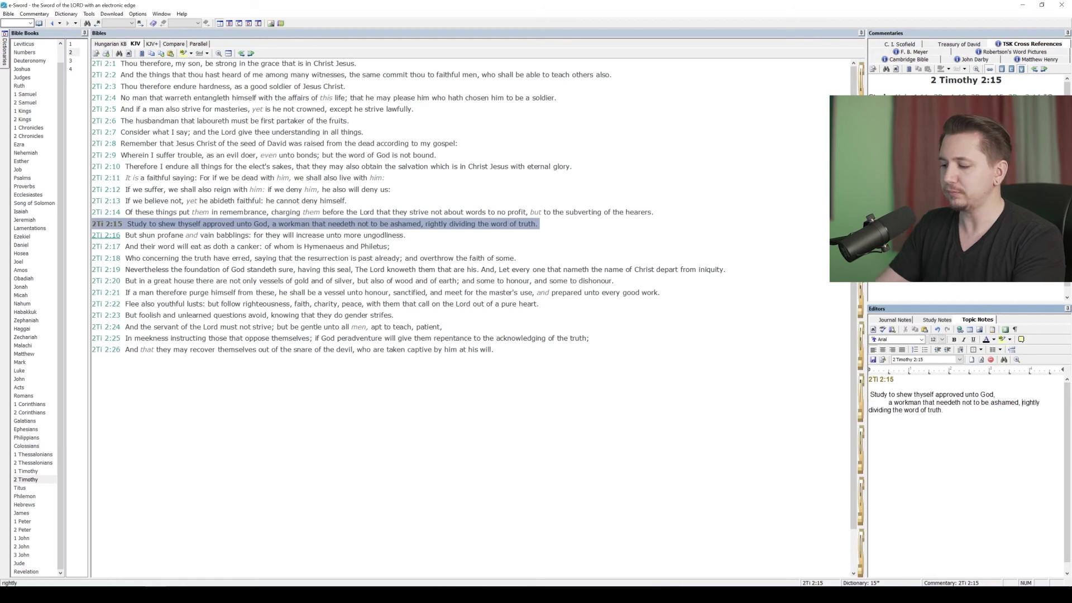
key(Return)
key(Tab)
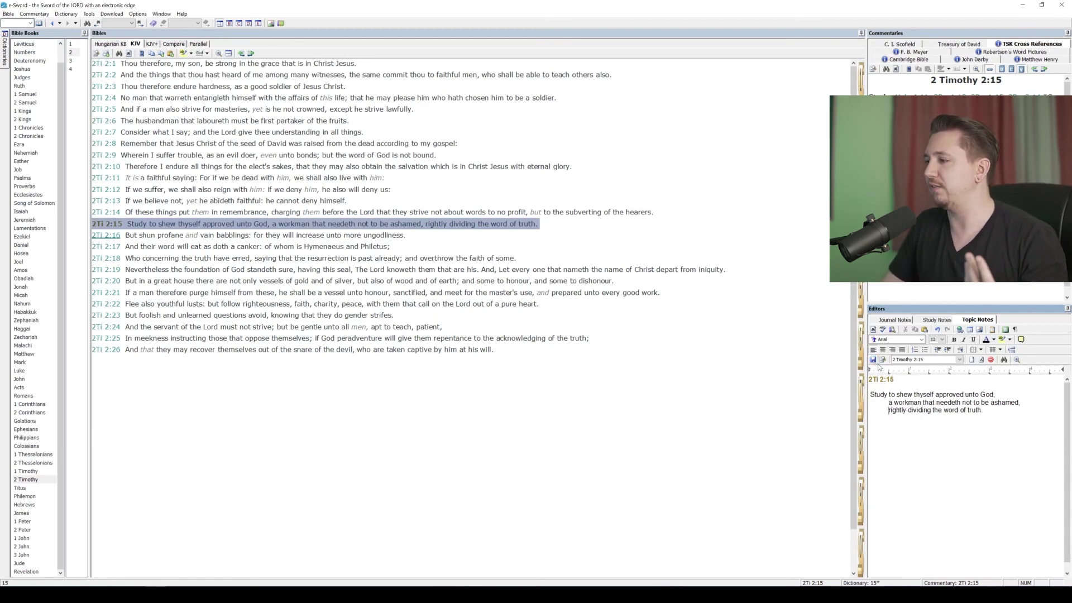
Review the list of topic notes, view the journal and study note editors, and return to the 2 Timothy 2:15 topic note
click(959, 359)
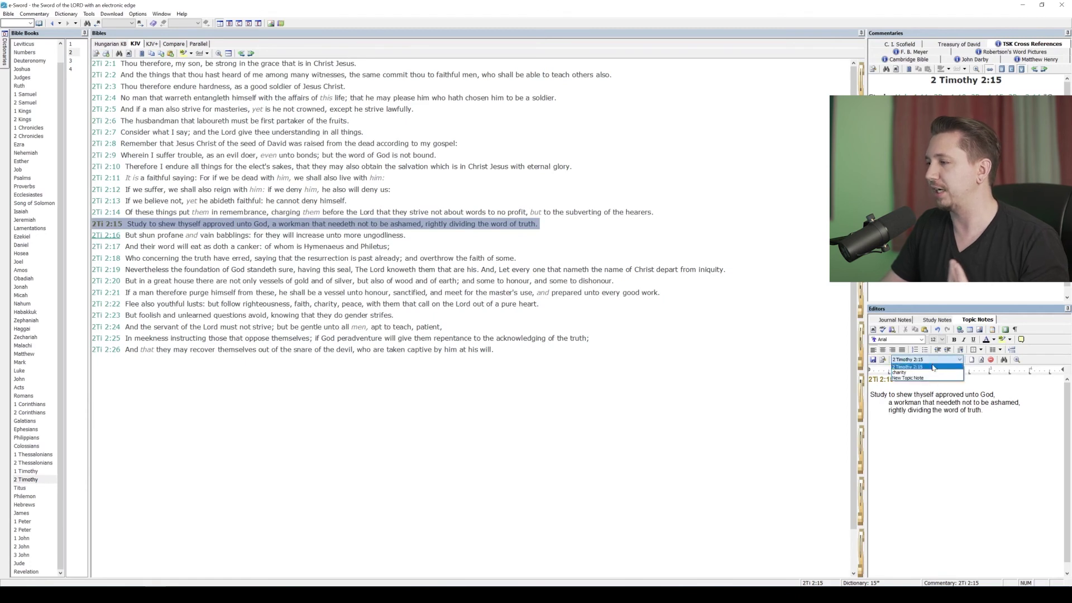
click(936, 385)
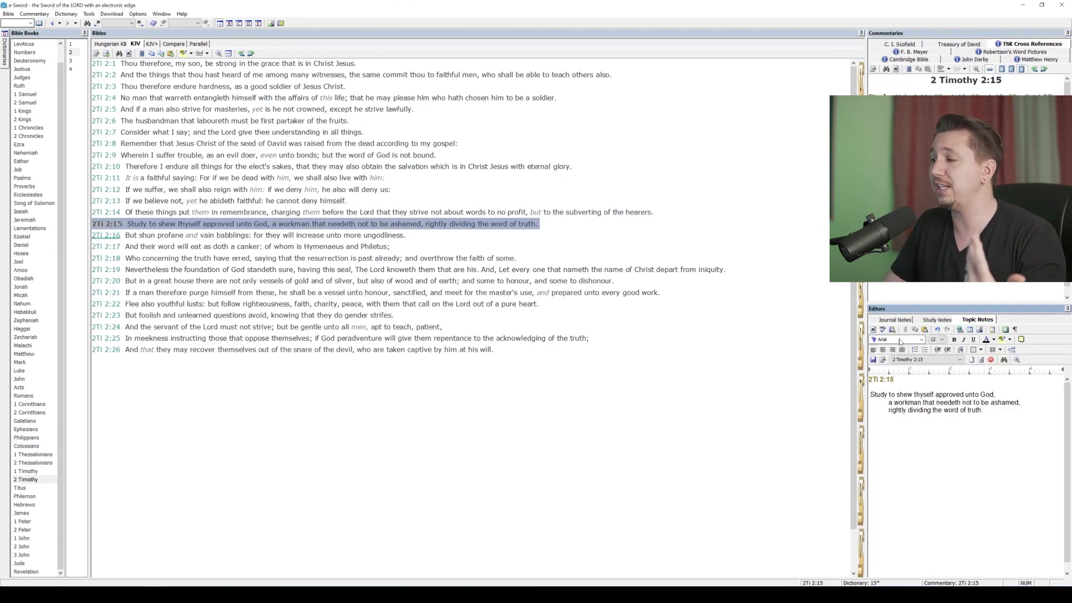
click(896, 320)
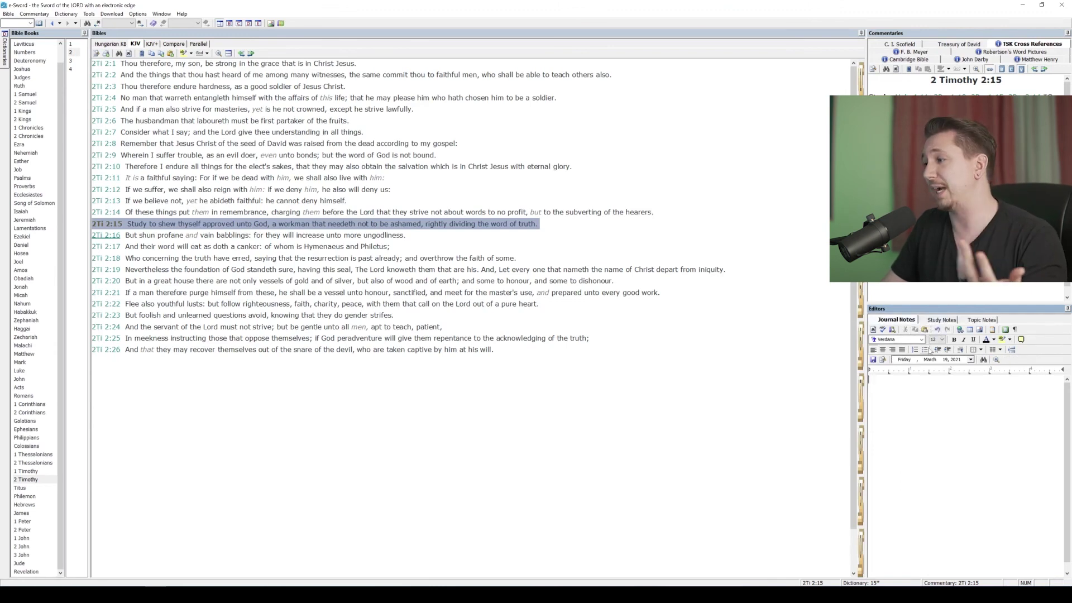
click(940, 321)
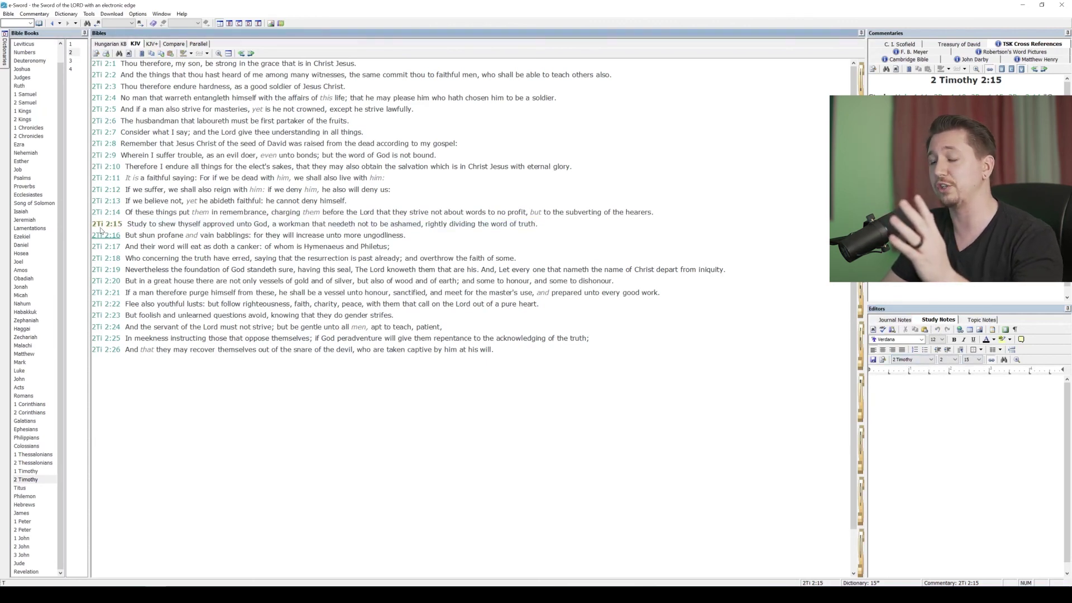
click(980, 322)
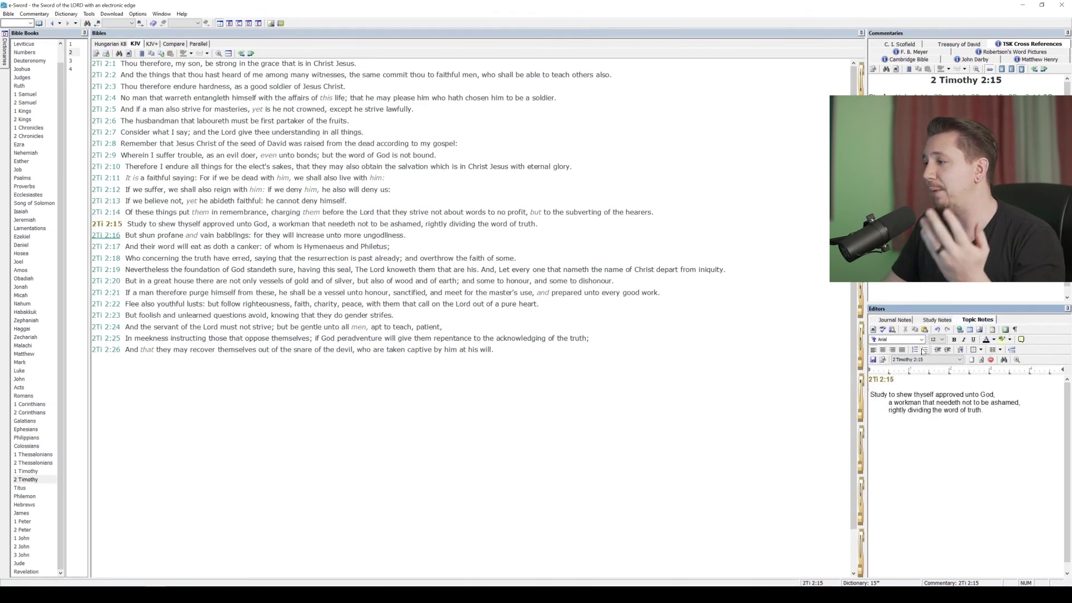